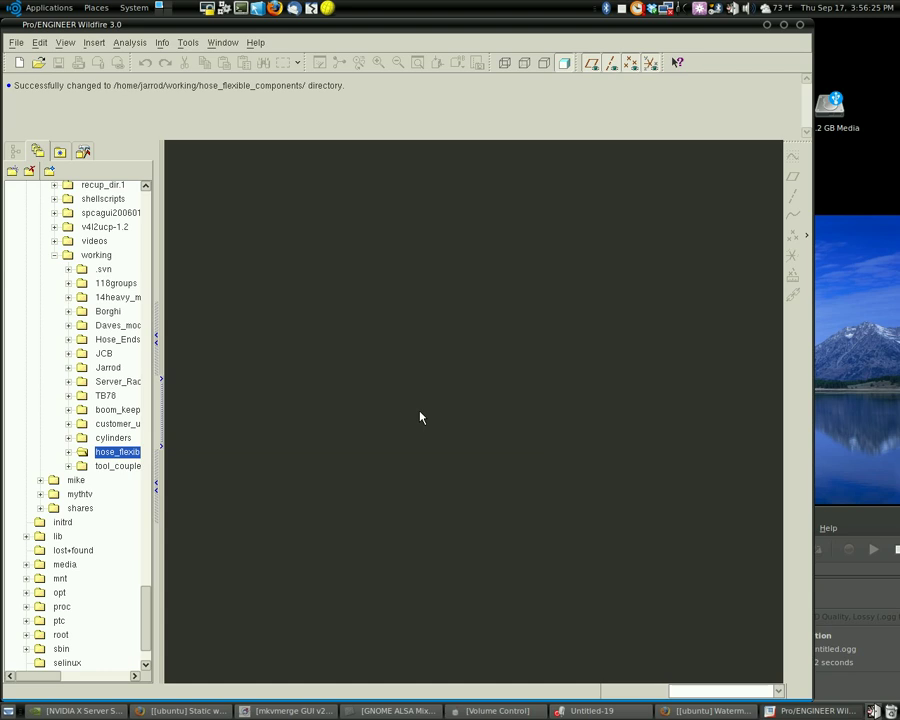
- Open the assembly demo_hose.asm from the hose_flexible_components working directory
left_click(16, 42)
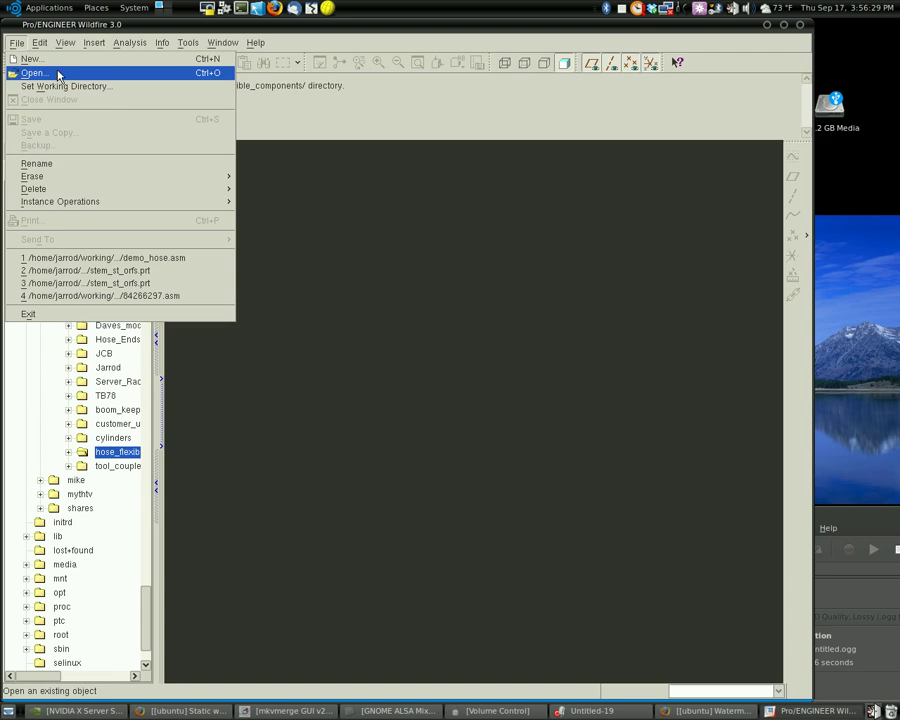
left_click(306, 489)
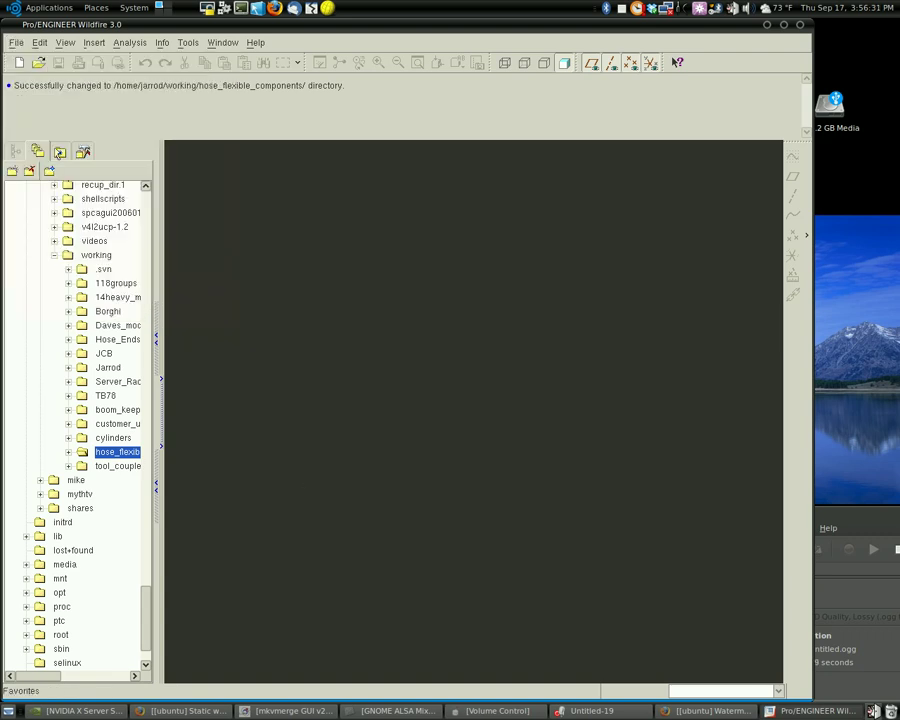
left_click(16, 42)
left_click(30, 72)
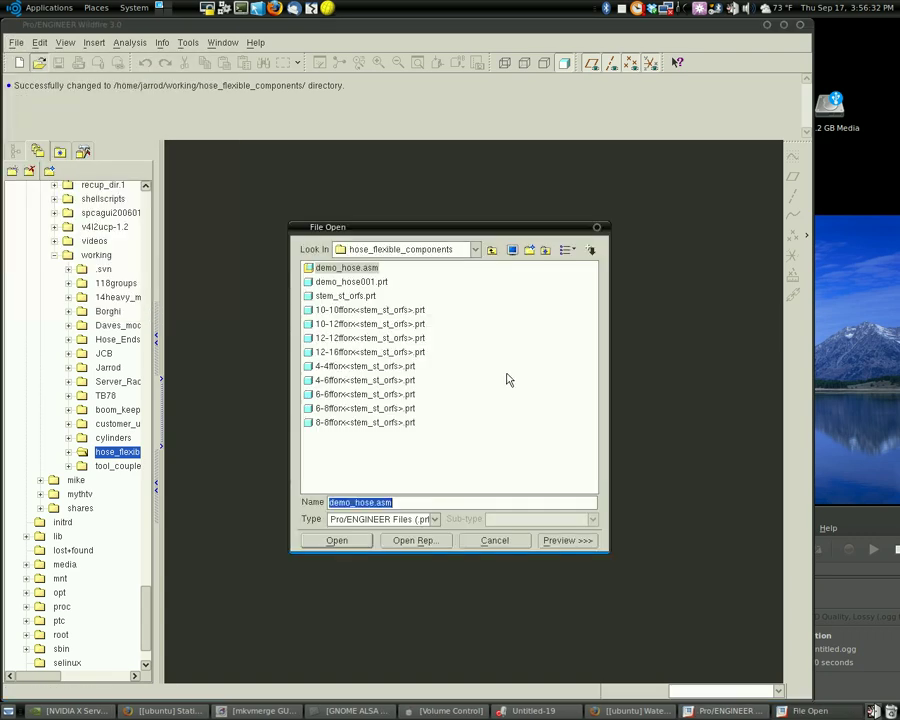
left_click(346, 268)
left_click(338, 540)
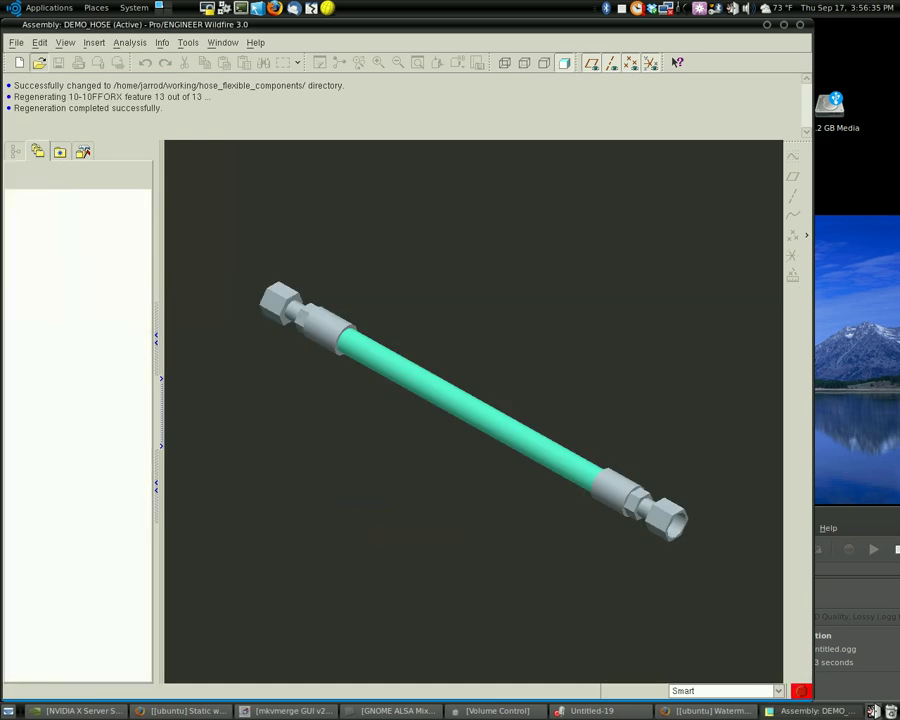
- Turn on the display of features in the model tree filters
left_click(84, 169)
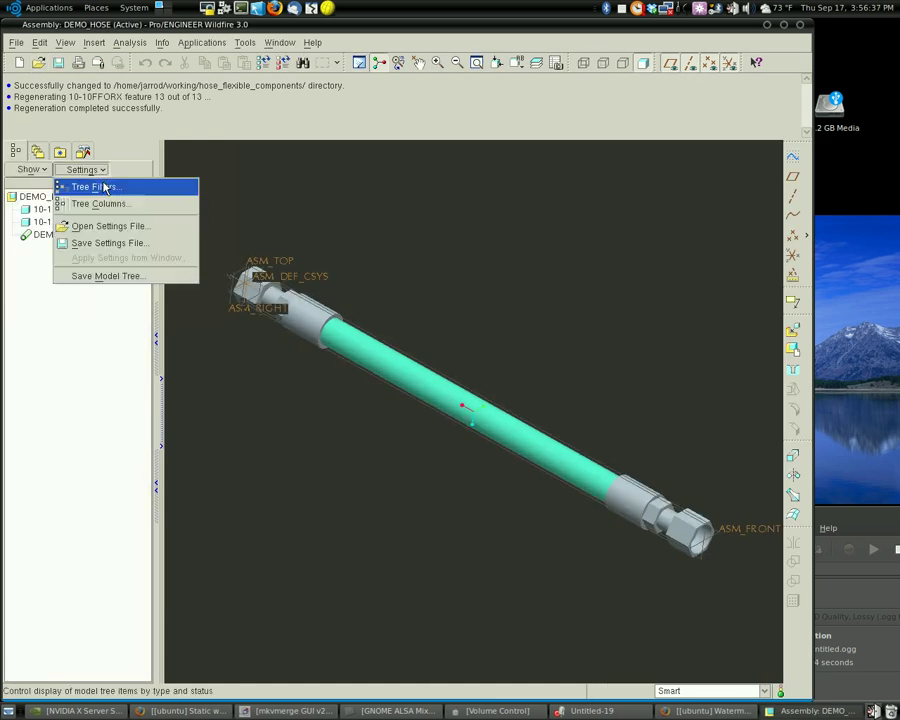
left_click(90, 187)
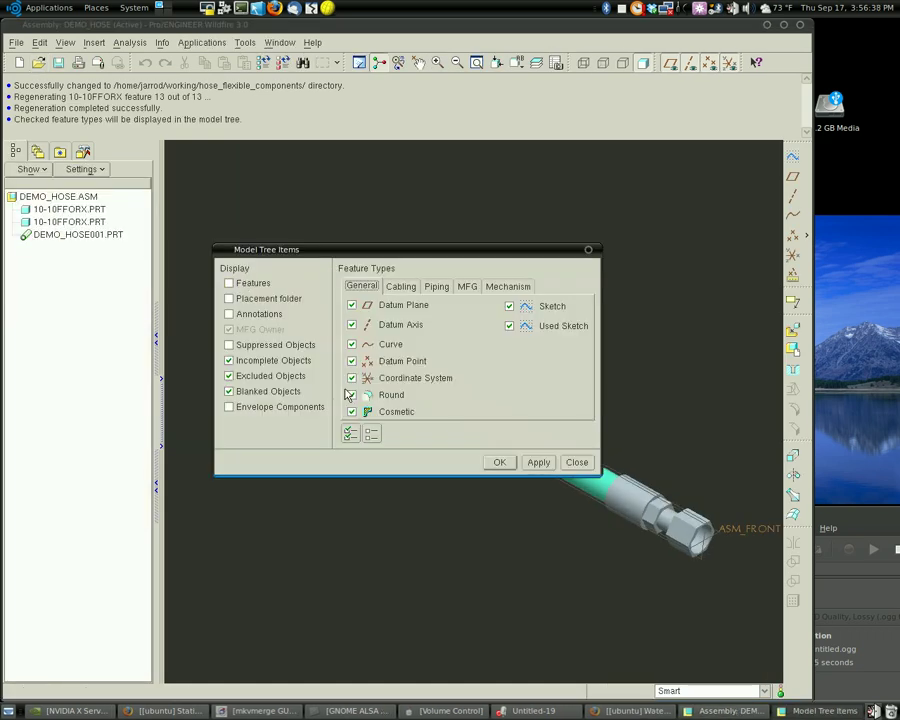
left_click(240, 283)
left_click(498, 462)
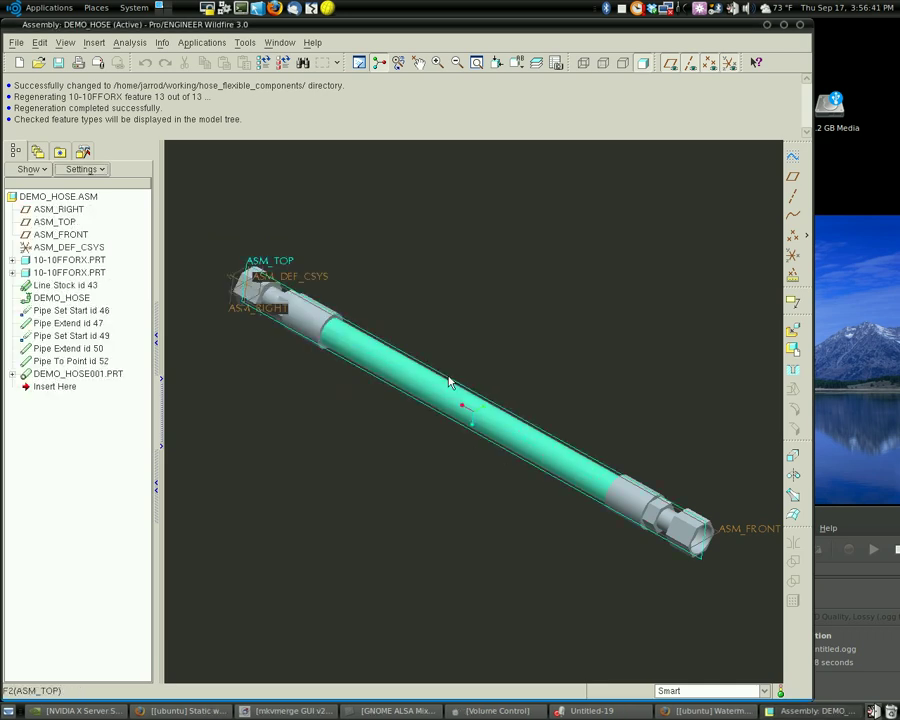
- Examine the two 10-10FFORX fittings at the hose ends by highlighting each one from the model tree
middle_click_drag(448, 382, 316, 446)
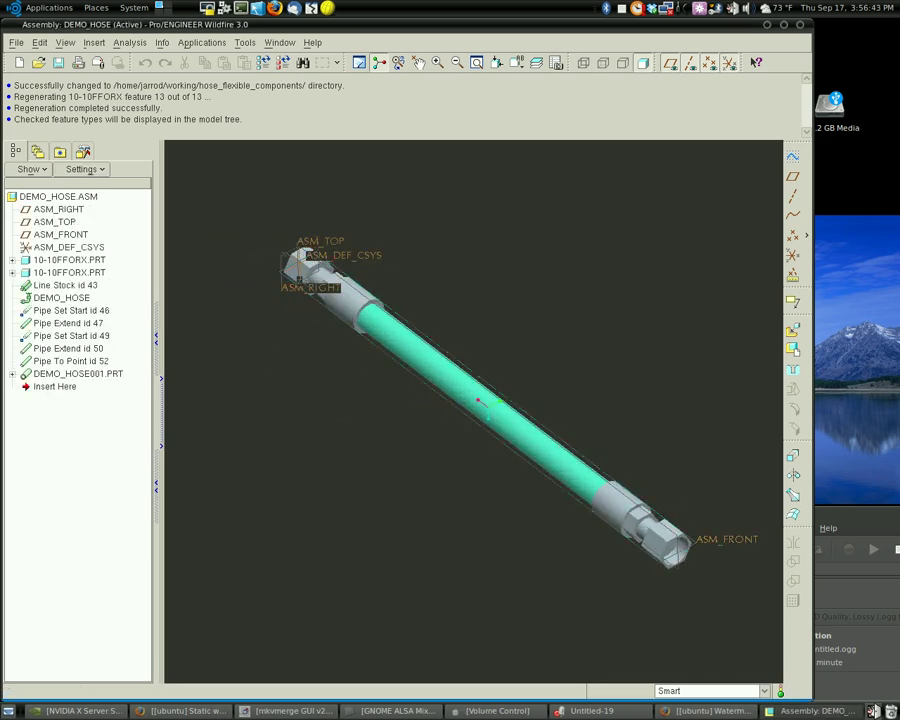
left_click(69, 260)
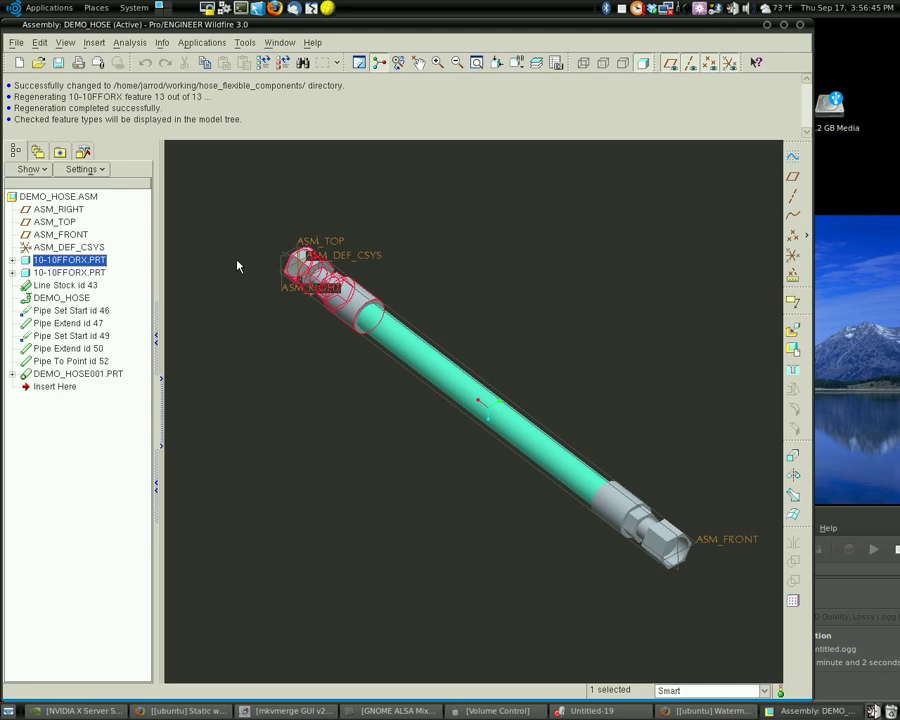
scroll(263, 291, "down", 2)
scroll(263, 291, "up", 2)
scroll(328, 340, "down", 1)
scroll(392, 265, "down", 2)
scroll(298, 264, "up", 2)
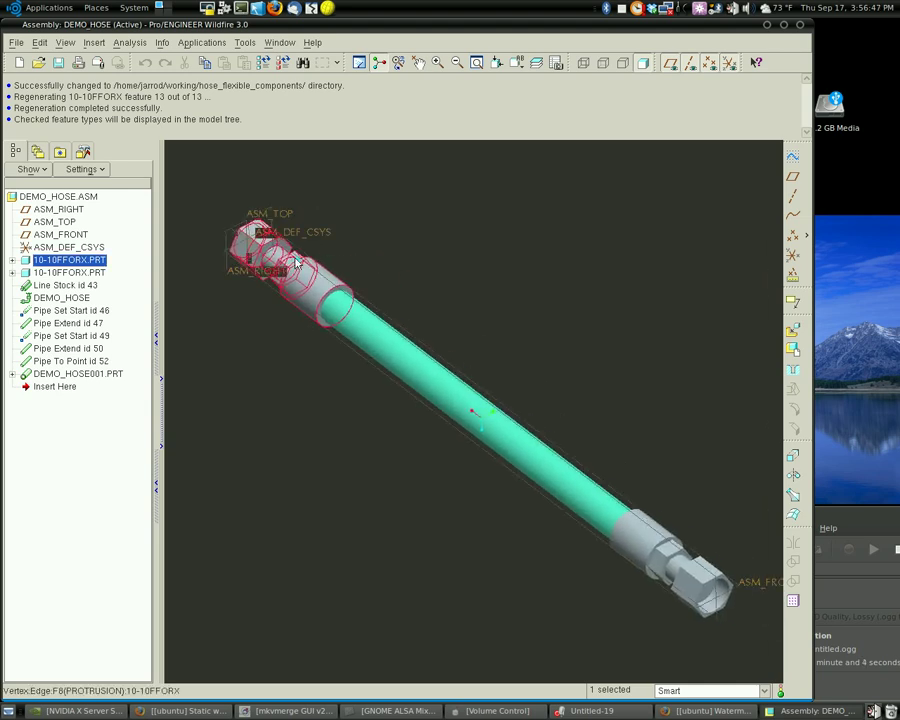
left_click(80, 273)
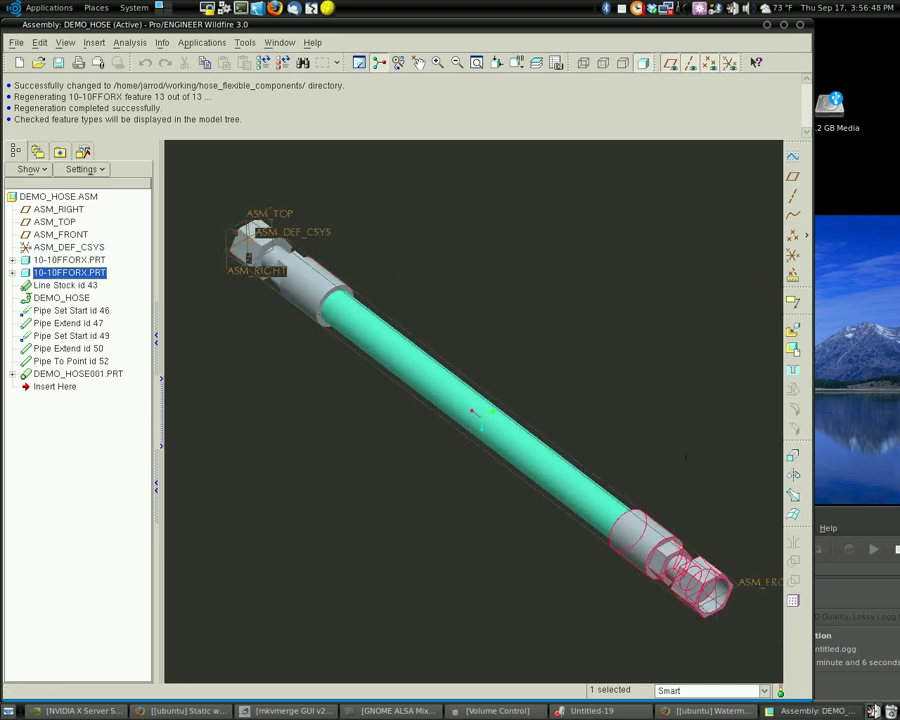
scroll(562, 478, "down", 2)
scroll(562, 478, "down", 2)
scroll(341, 281, "up", 2)
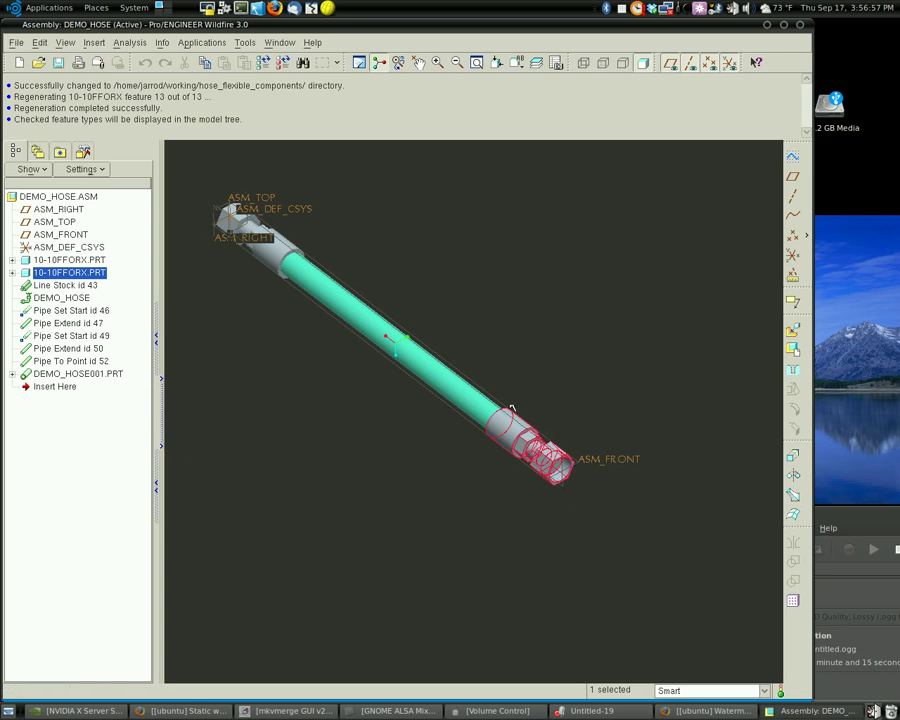
- Turn off preselection highlighting in the selection preferences and set the selection filter to Parts
left_click(40, 42)
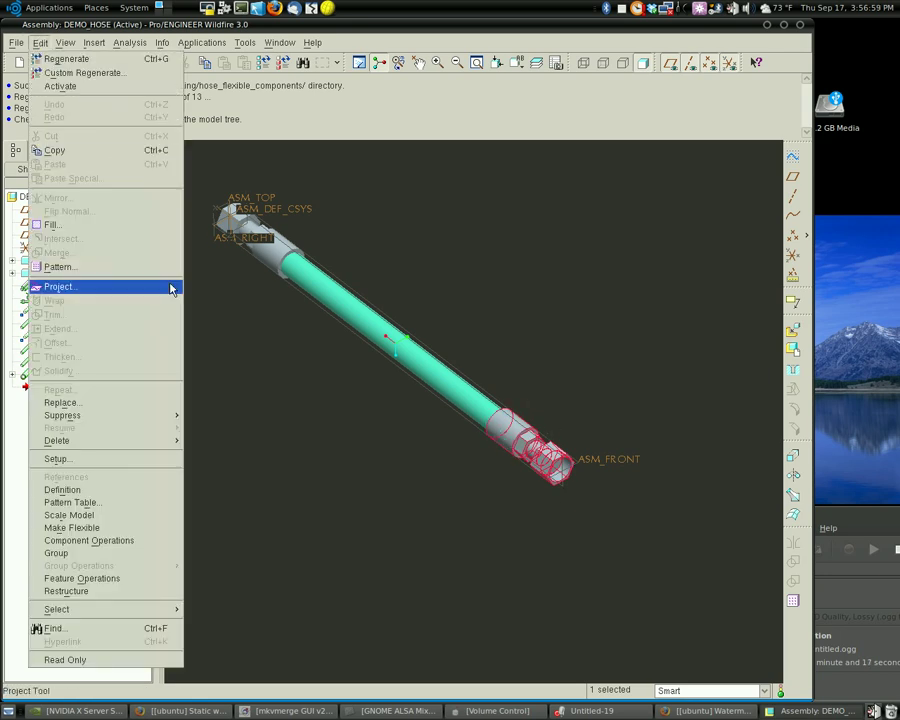
mouse_move(157, 610)
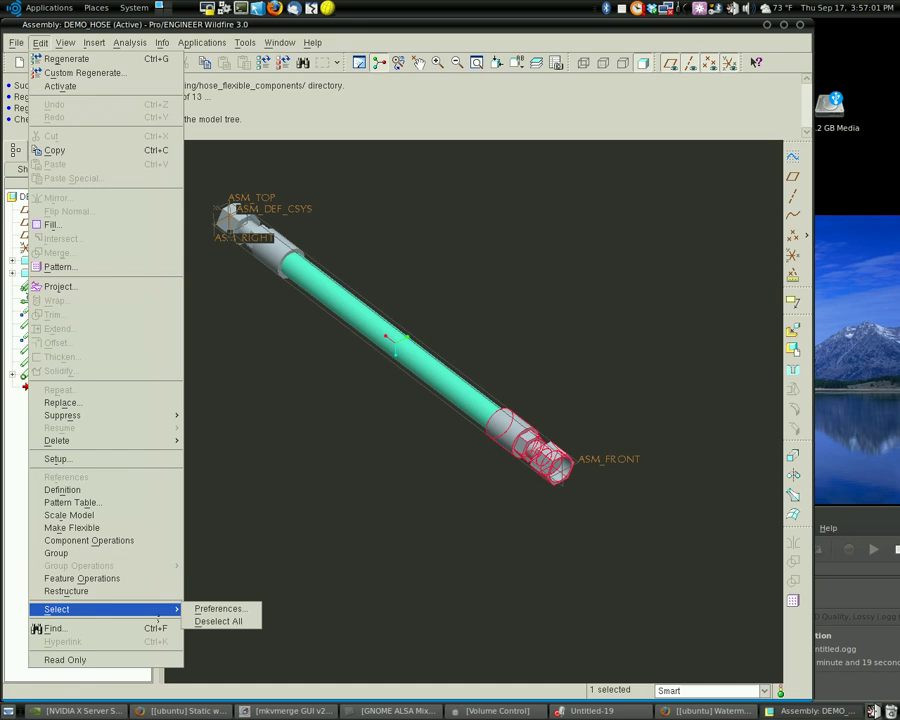
left_click(218, 608)
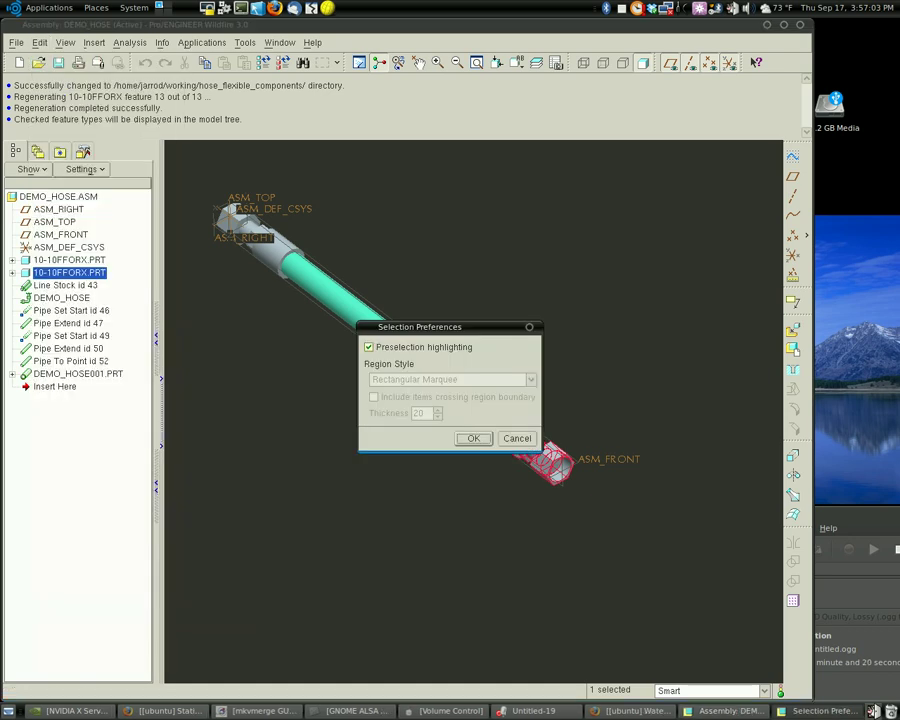
left_click(411, 350)
left_click(478, 437)
middle_click_drag(237, 279, 300, 405, "shift")
scroll(277, 385, "down", 2)
middle_click_drag(221, 258, 134, 178, "shift")
scroll(260, 226, "down", 2)
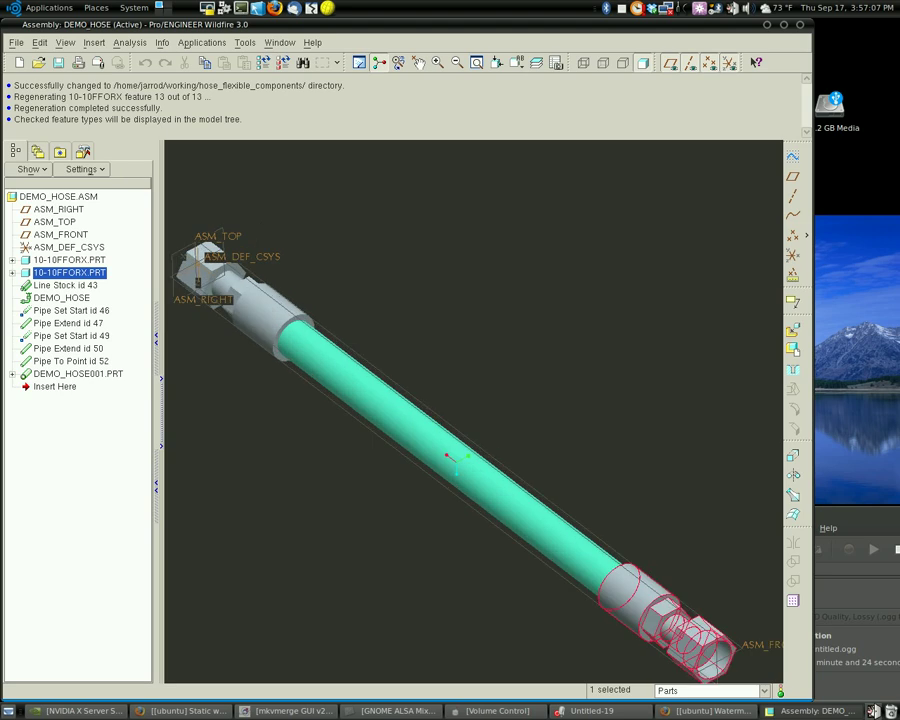
- Hide the datum planes, datum axes, datum points and coordinate systems in the graphics display
left_click(670, 62)
left_click(690, 62)
left_click(709, 62)
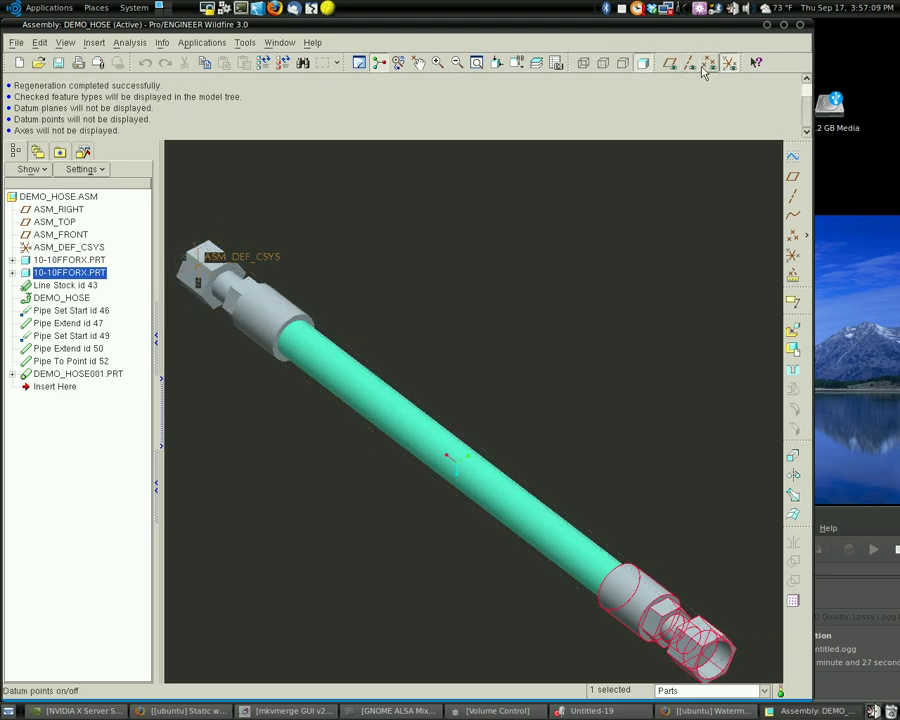
left_click(729, 62)
scroll(522, 254, "up", 3)
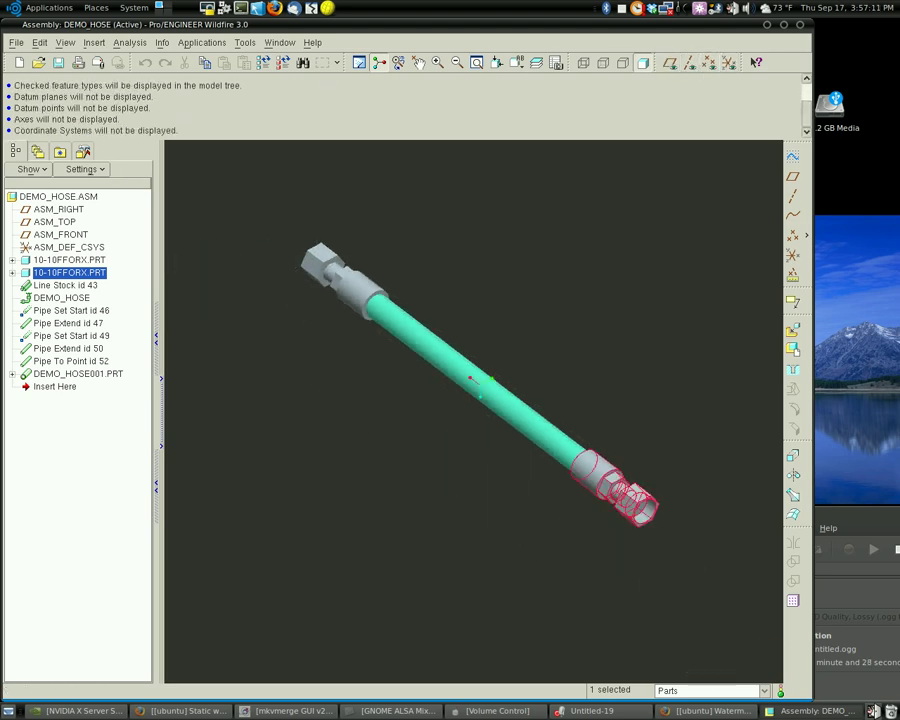
- Examine the hose assembly's components by selecting each end fitting and the hose body in the model
left_click(502, 257)
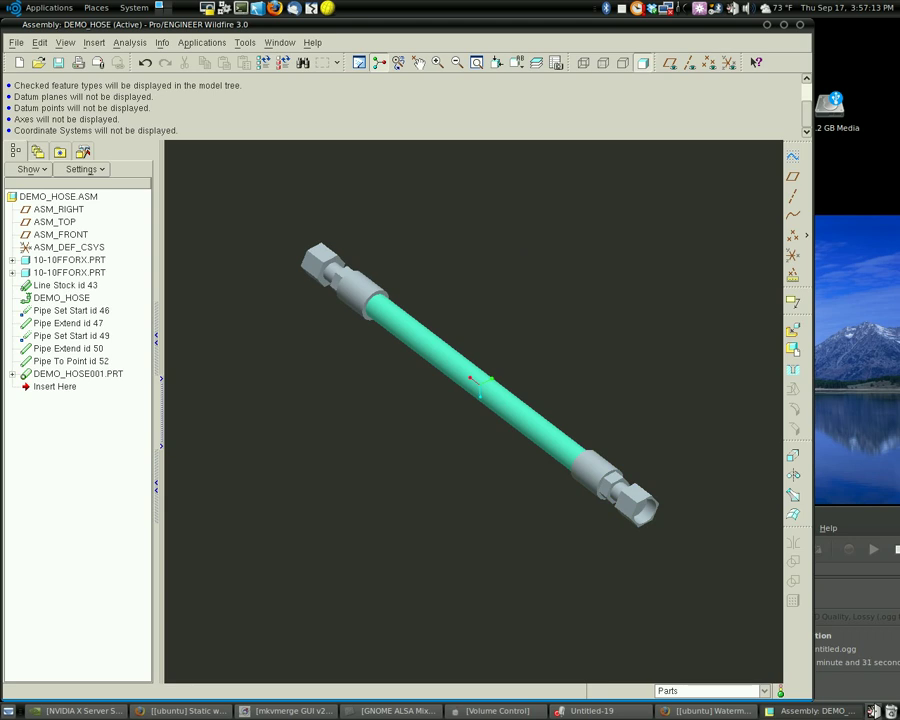
mouse_move(304, 190)
middle_mouse_down()
mouse_move(432, 267)
mouse_move(472, 256)
mouse_move(428, 249)
mouse_move(283, 341)
middle_mouse_up()
left_click(319, 316)
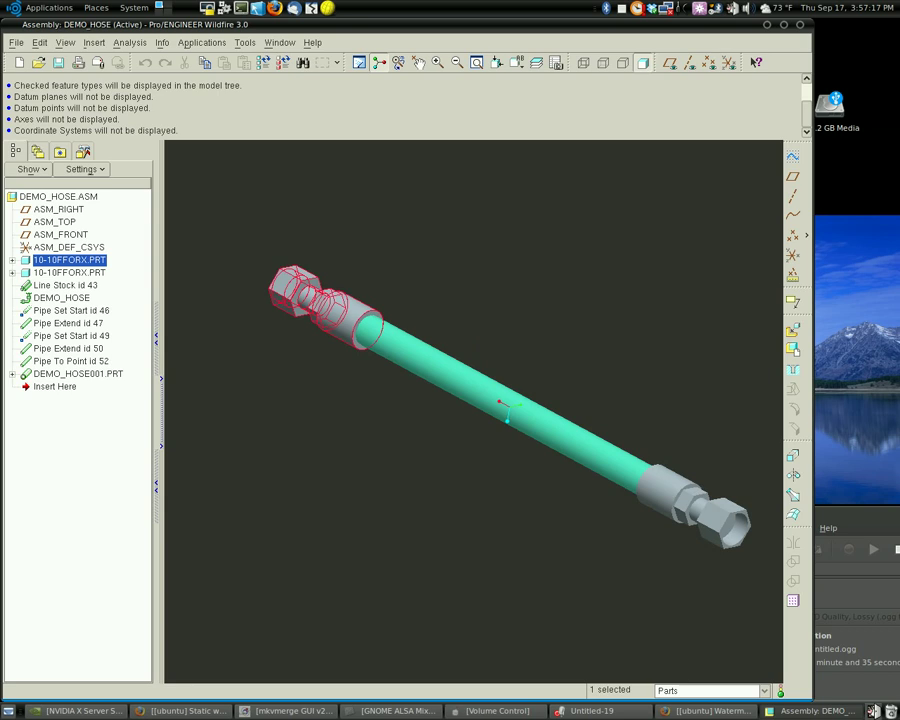
left_click(698, 488)
left_click(334, 313)
left_click(687, 515)
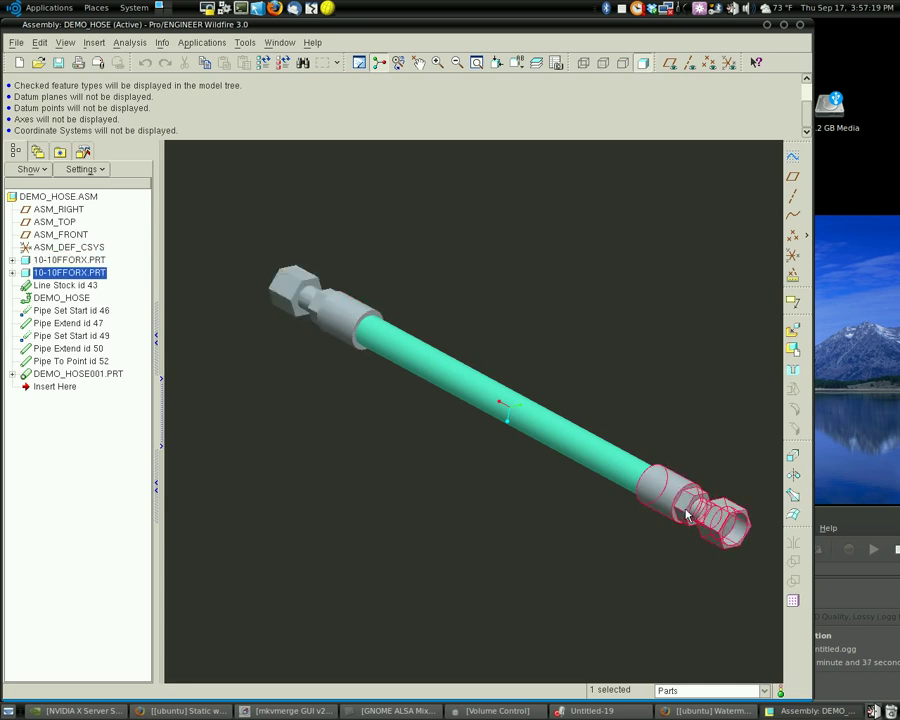
left_click(408, 352)
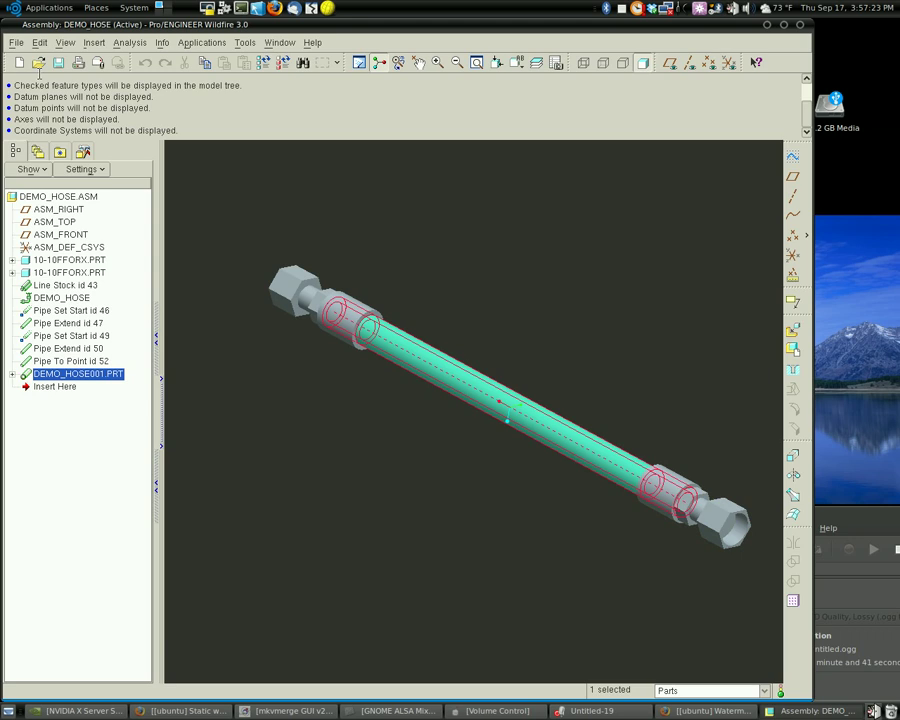
- Create a new design assembly named demo using the default template
left_click(16, 42)
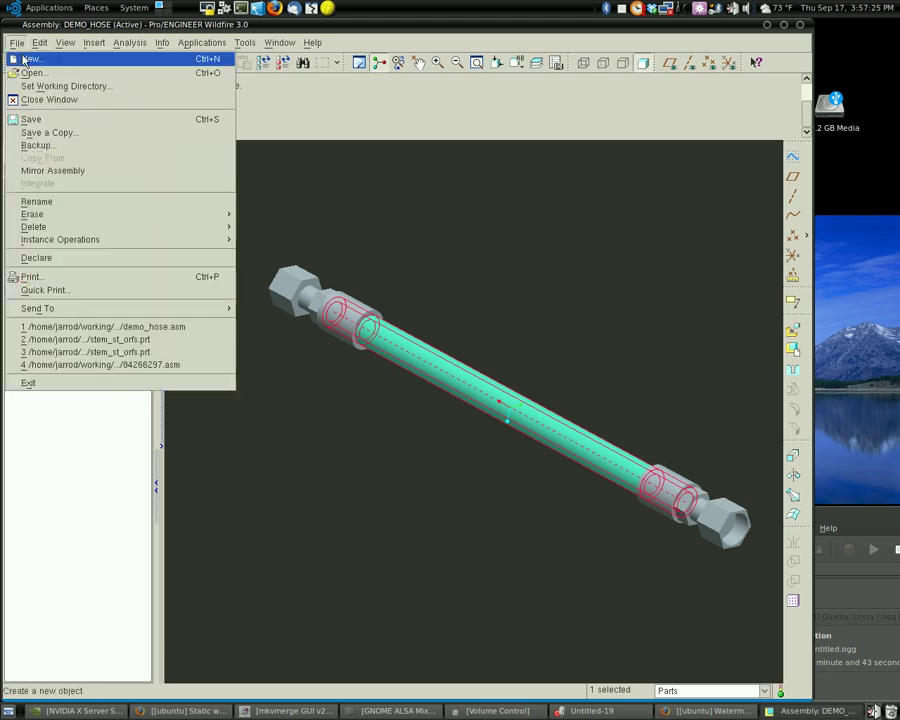
left_click(24, 59)
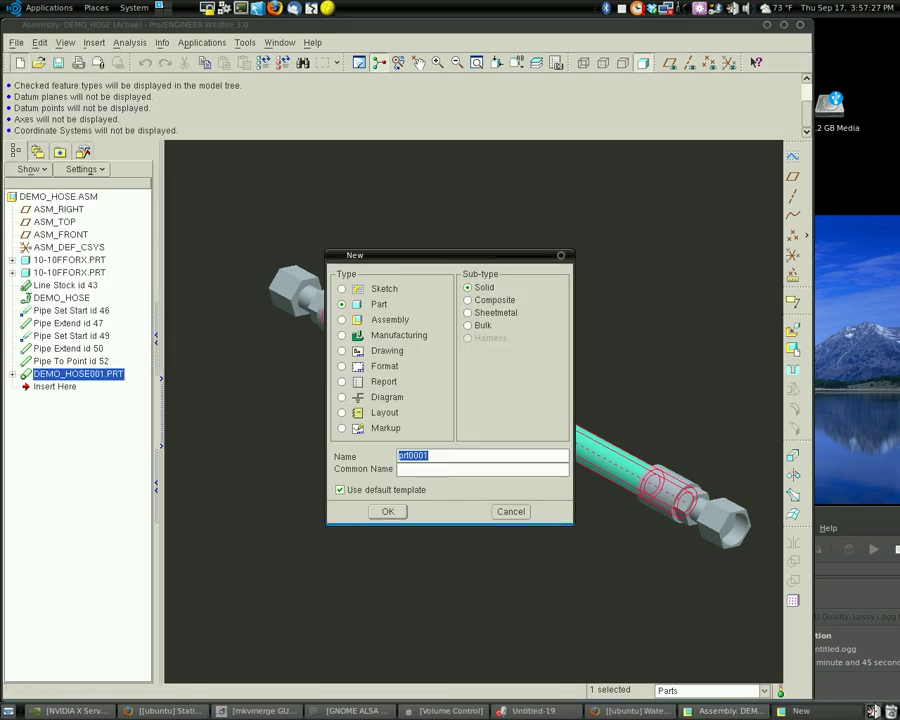
left_click(342, 319)
type("demo")
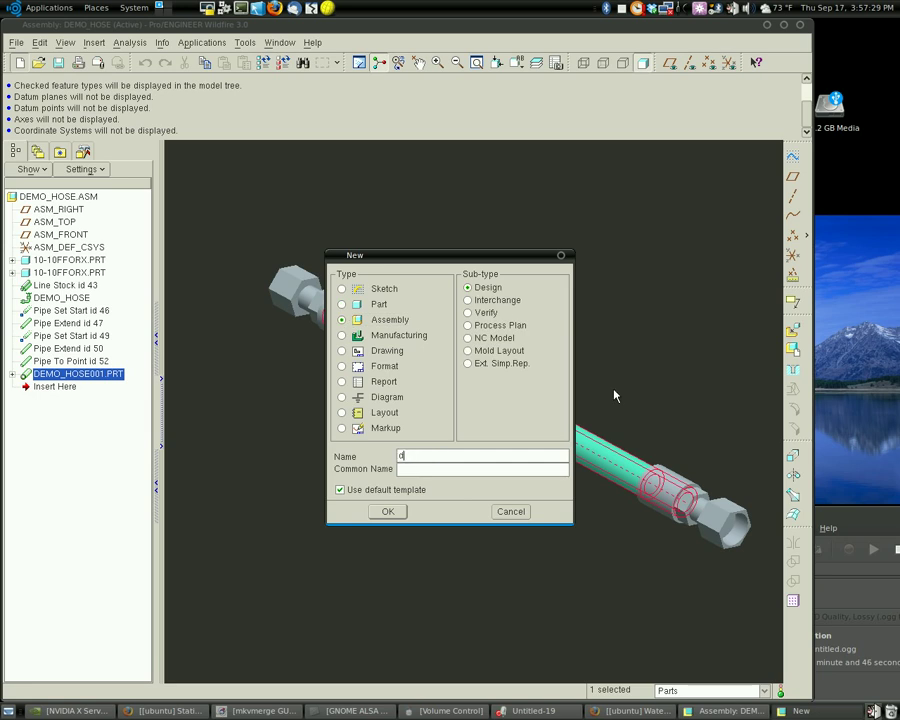
left_click(390, 517)
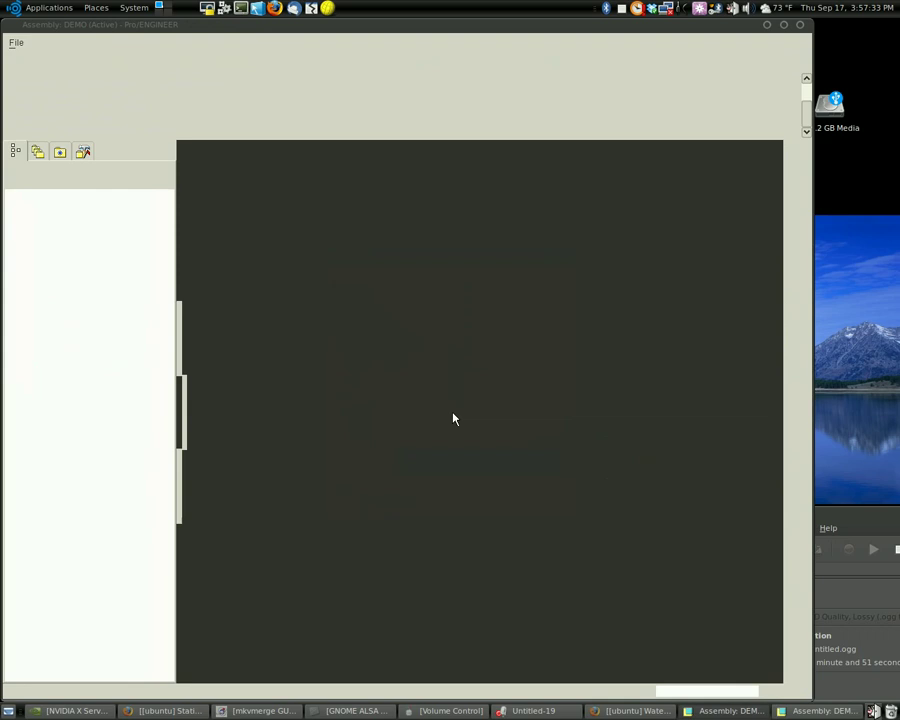
- Add demo_hose.asm to the new assembly and place it with a Default constraint
left_click(794, 332)
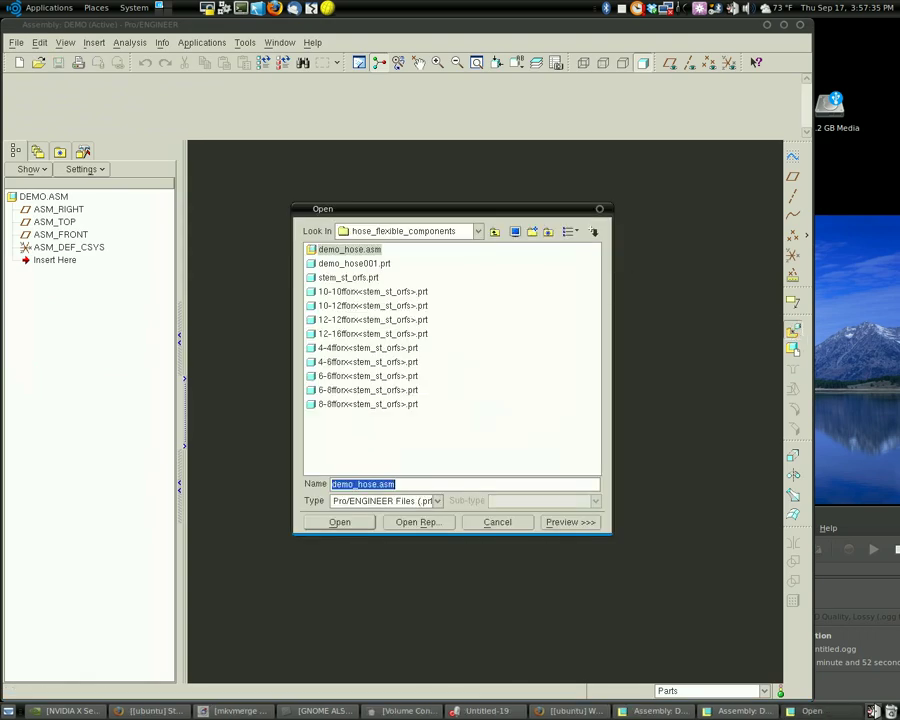
left_click(353, 526)
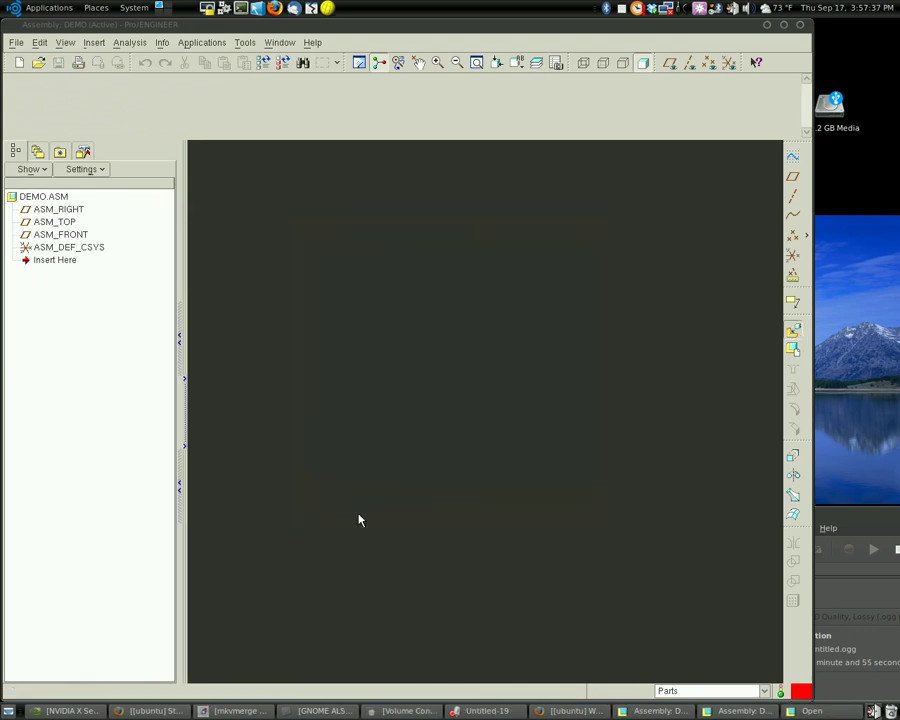
left_click(225, 110)
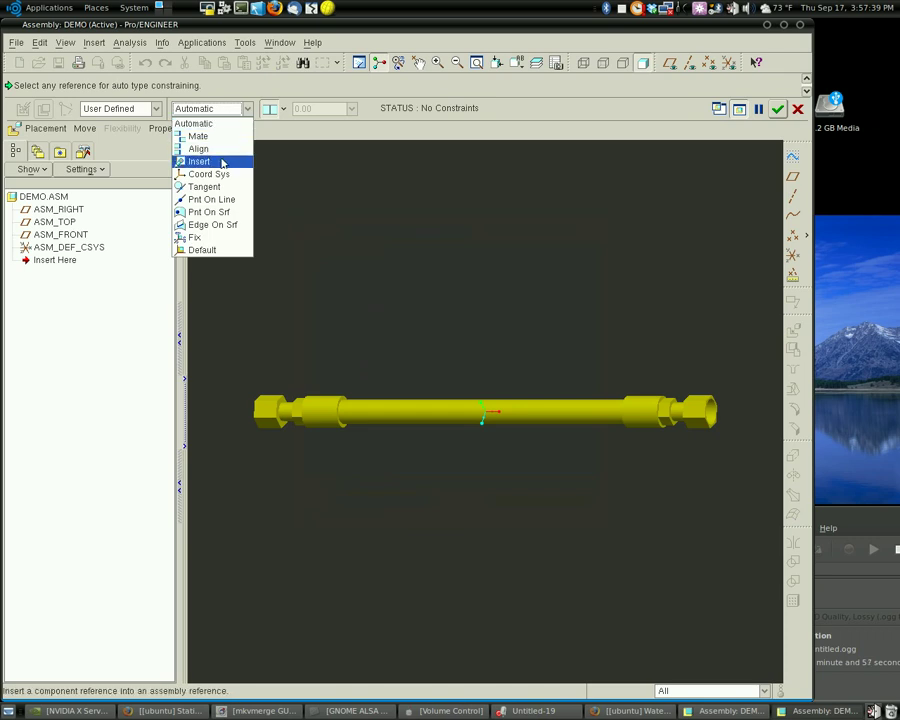
left_click(236, 249)
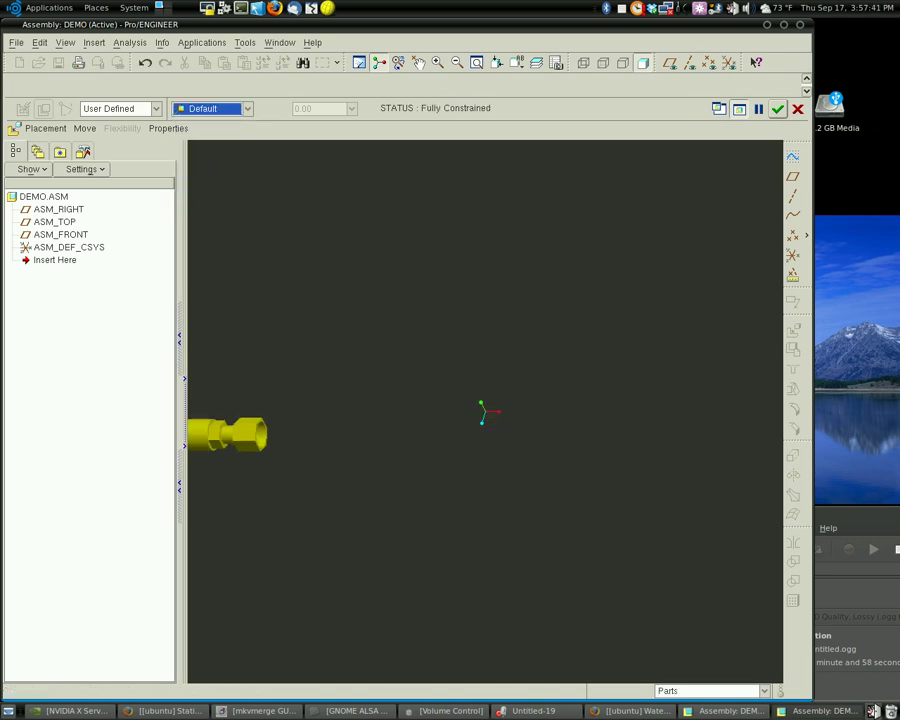
left_click(778, 109)
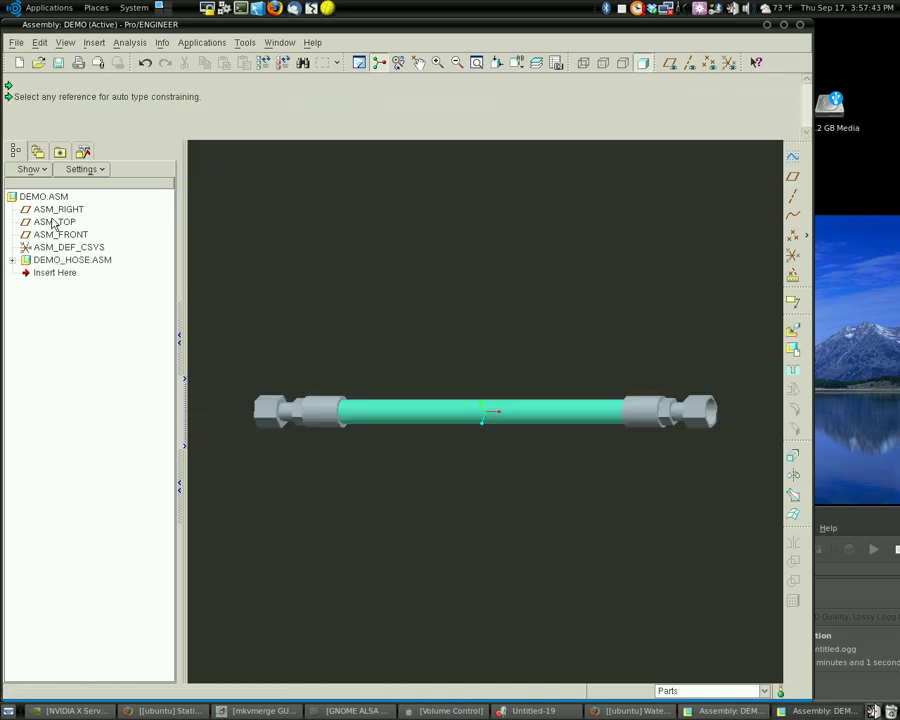
- Highlight ASM_DEF_CSYS, show coordinate systems in the graphics display and hide the spin center
left_click(66, 247)
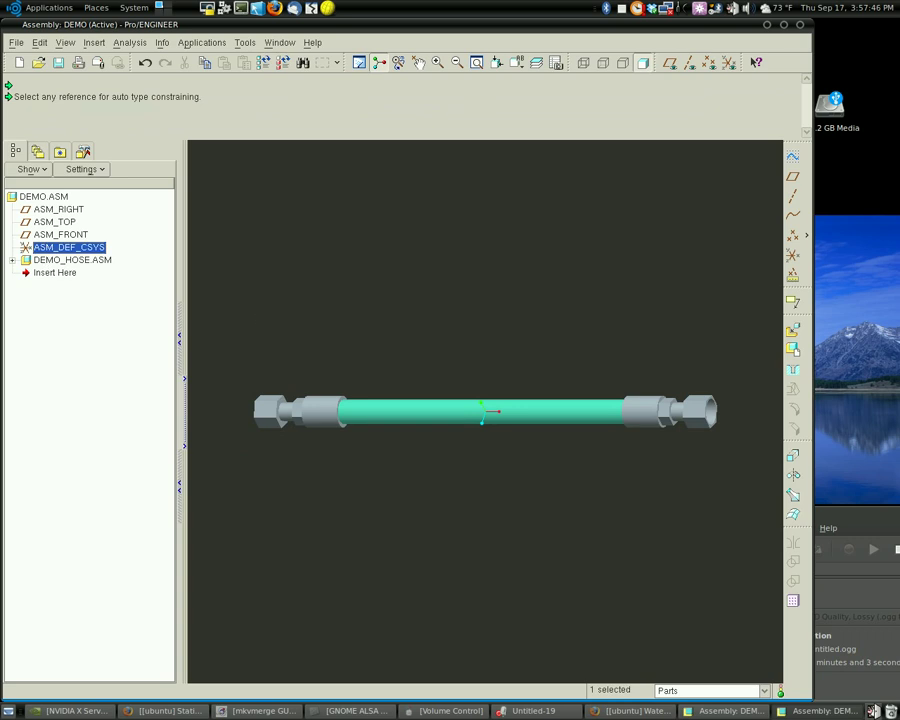
left_click(730, 62)
middle_click_drag(490, 330, 635, 333)
left_click(379, 63)
scroll(426, 321, "down", 5)
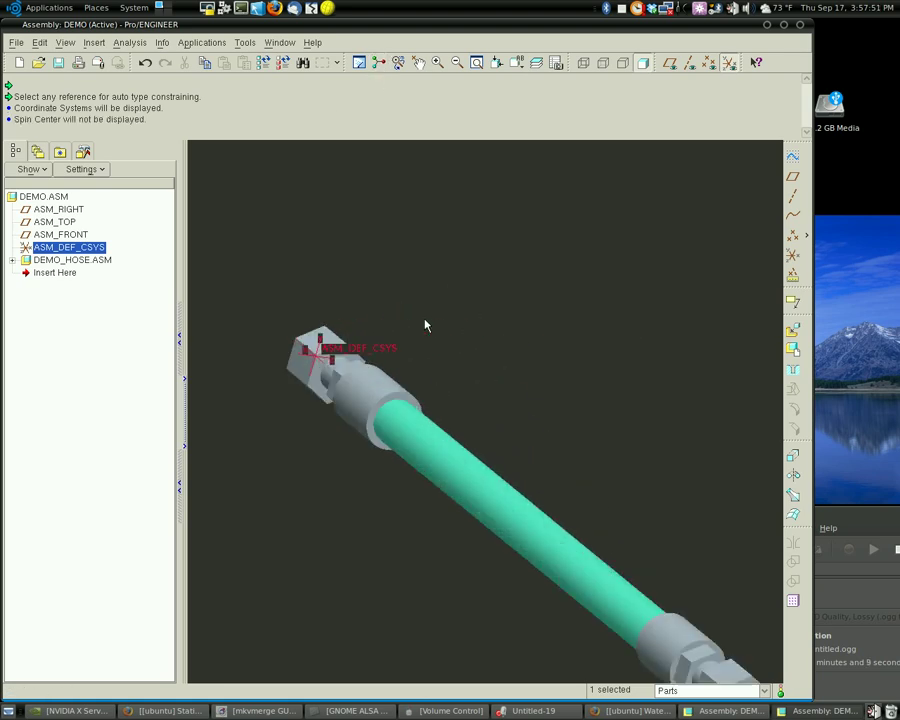
- Inspect the hose end at ASM_DEF_CSYS and select the fitting there
middle_click_drag(378, 331, 305, 206)
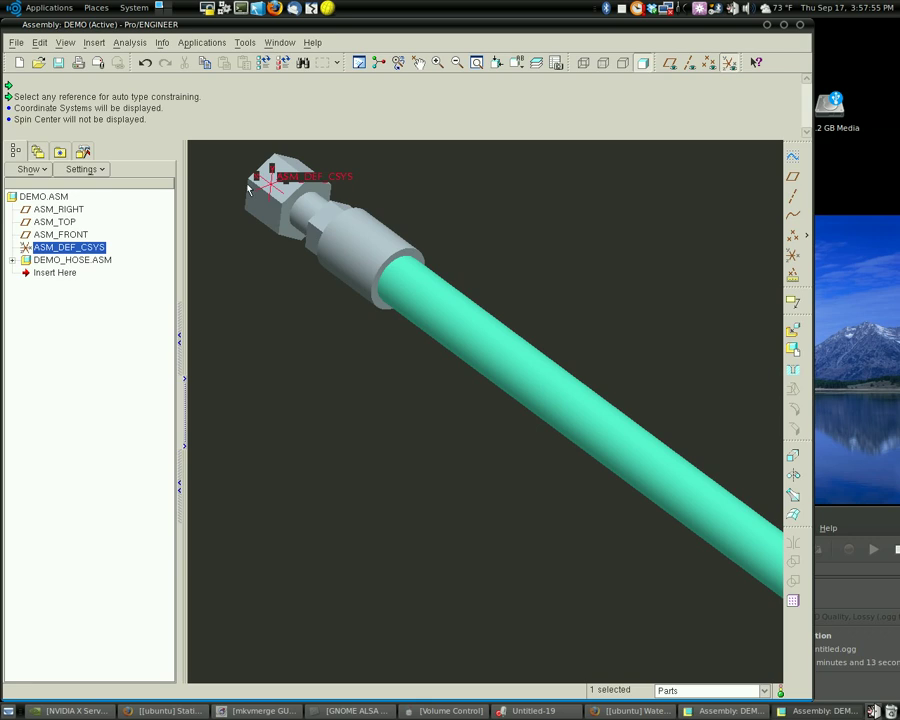
scroll(307, 233, "up", 3)
middle_click_drag(307, 233, 305, 244, "shift")
left_click(298, 251)
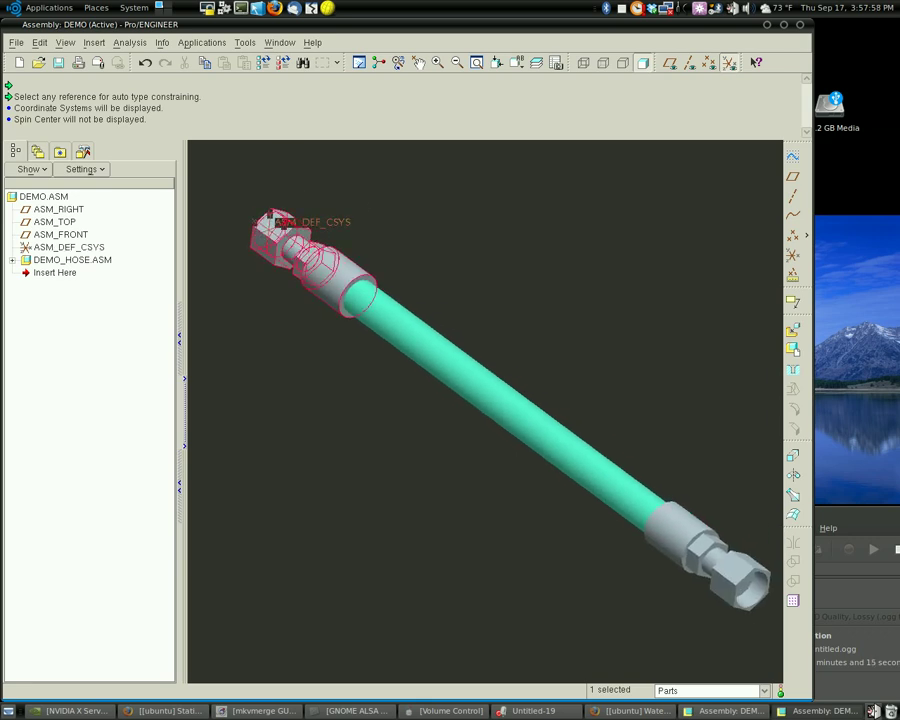
- Expand DEMO_HOSE.ASM in the model tree, identify the fittings at both hose ends, and collapse it again
middle_click_drag(358, 196, 382, 197)
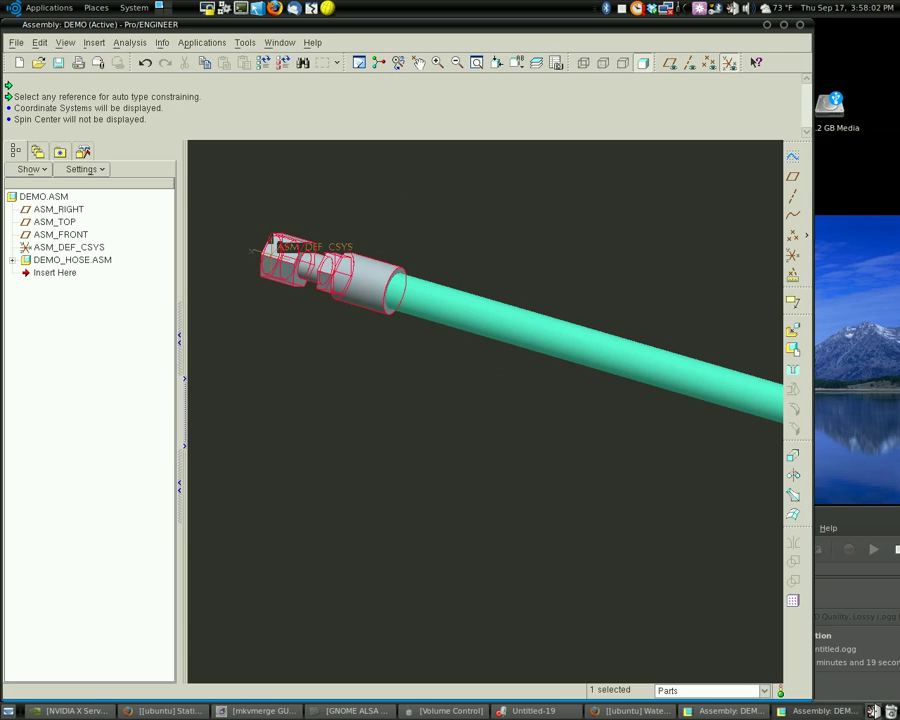
left_click(12, 261)
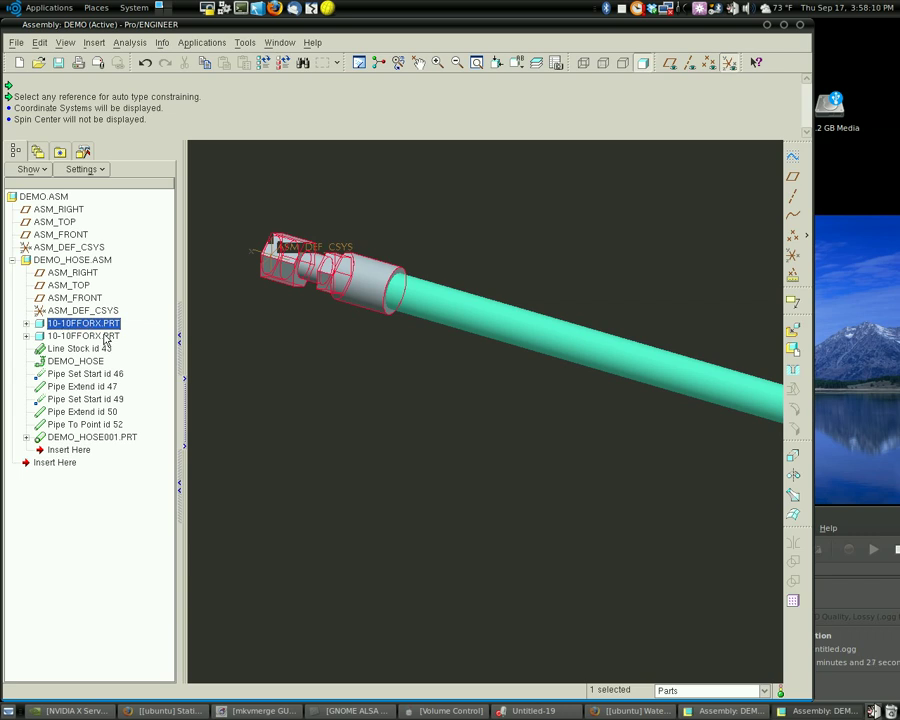
left_click(107, 337)
scroll(420, 370, "up", 3)
middle_click_drag(634, 458, 462, 418, "shift")
left_click(463, 420)
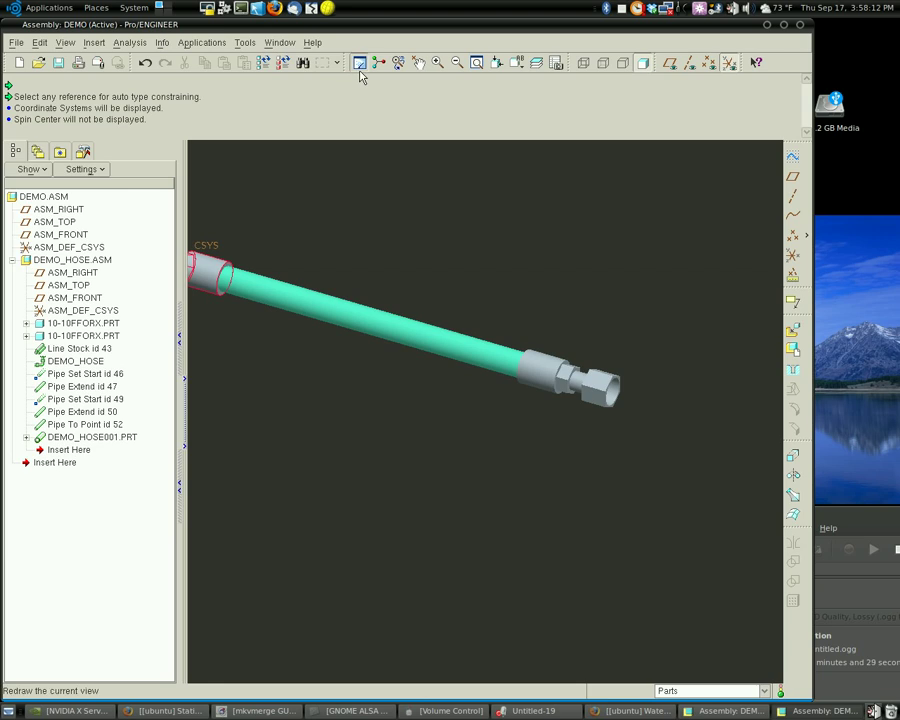
left_click(537, 392)
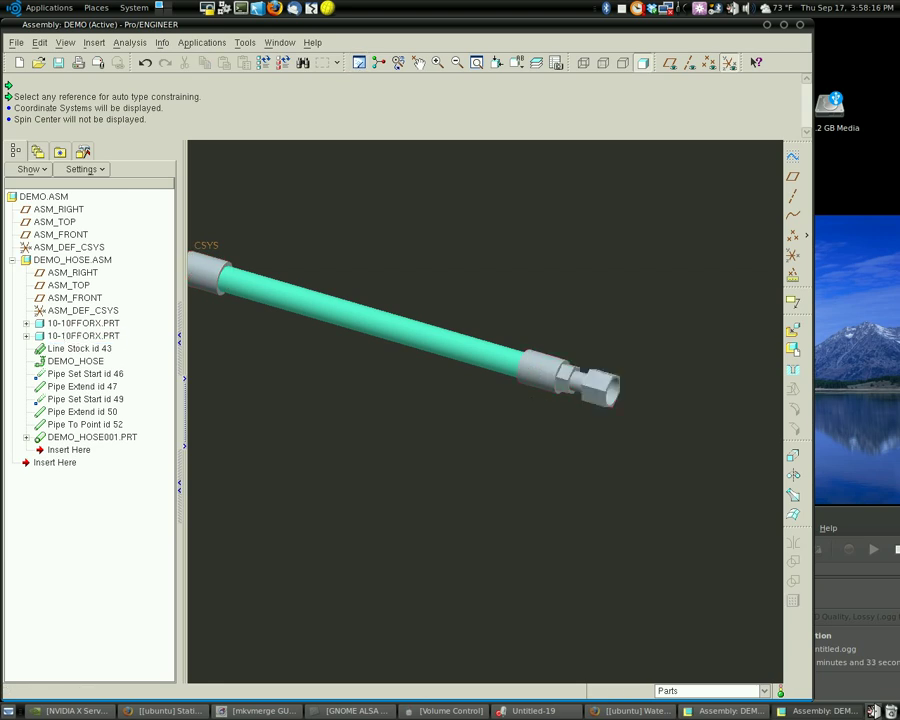
left_click(64, 260)
left_click(12, 260)
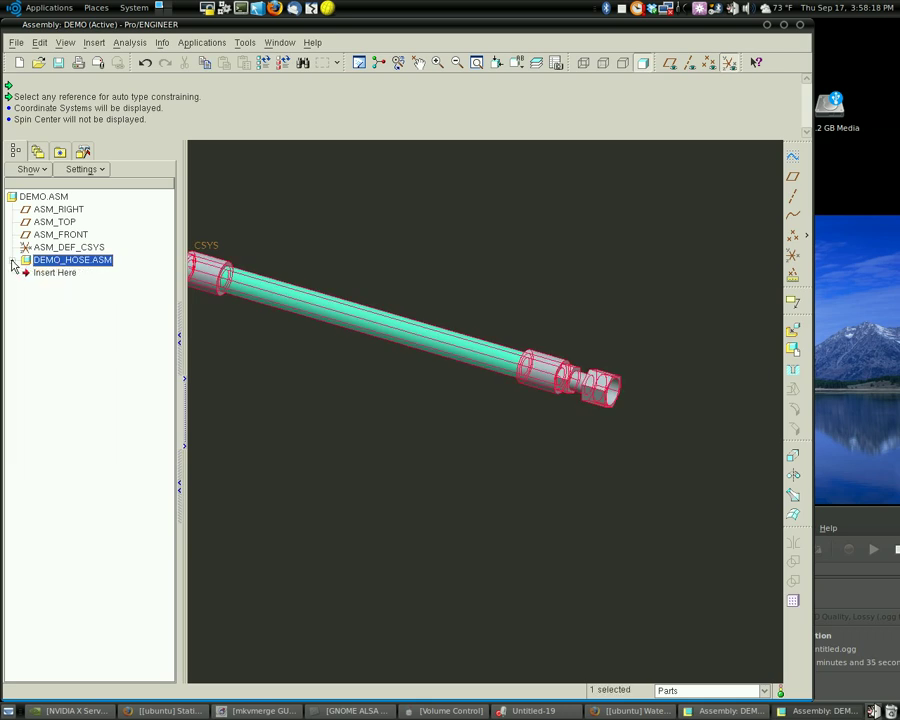
left_click(329, 249)
middle_click_drag(329, 249, 407, 282)
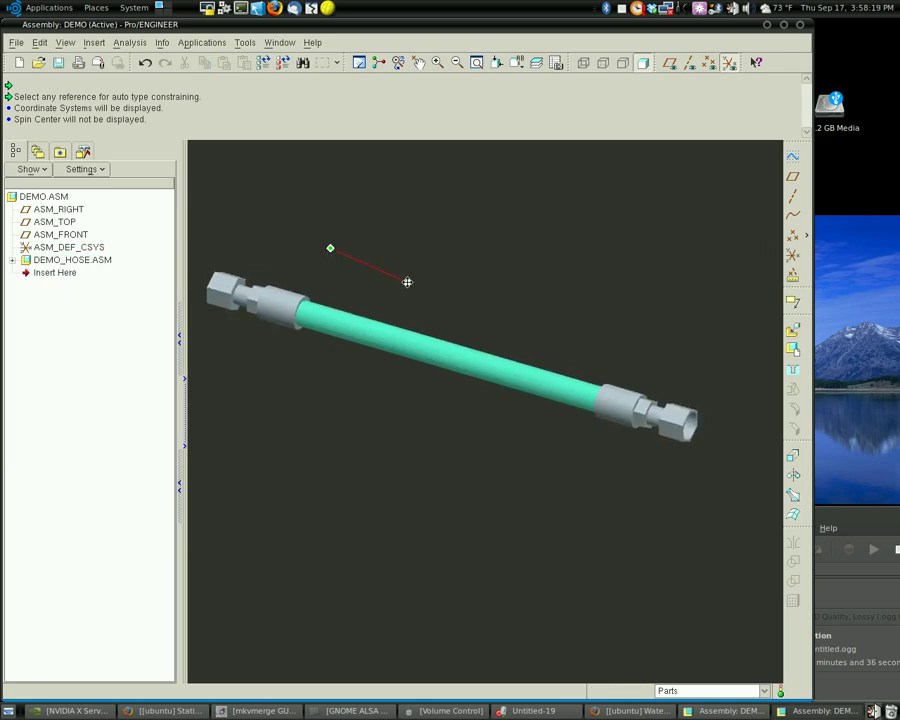
- Make DEMO_HOSE.ASM flexible and pick the whole 10-10FFORX fitting component opposite ASM_DEF_CSYS as the owner of the varied dimensions
left_click(53, 261)
right_click(53, 261)
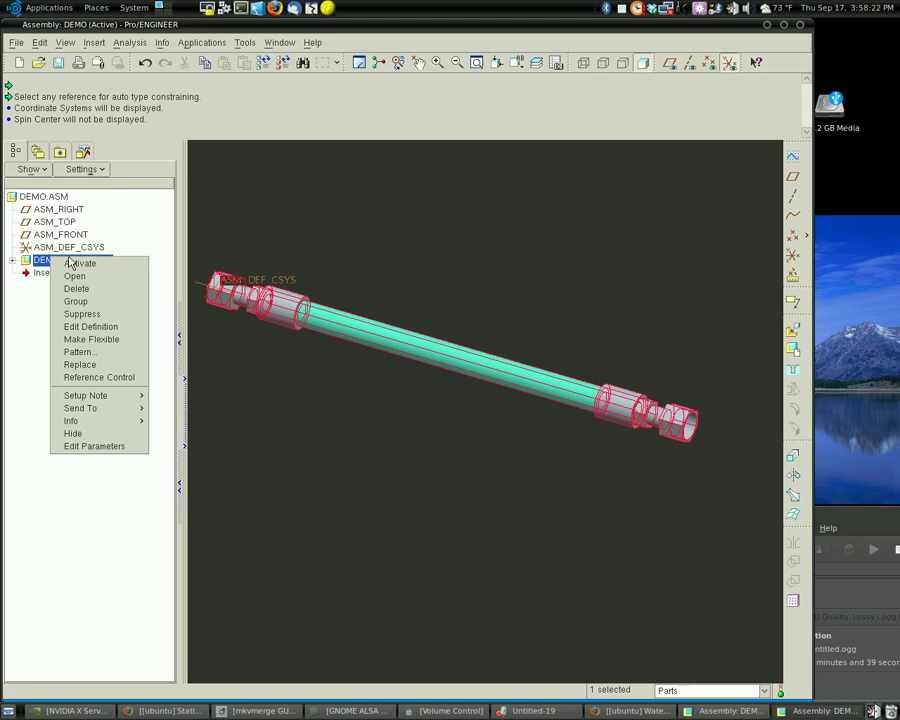
left_click(92, 339)
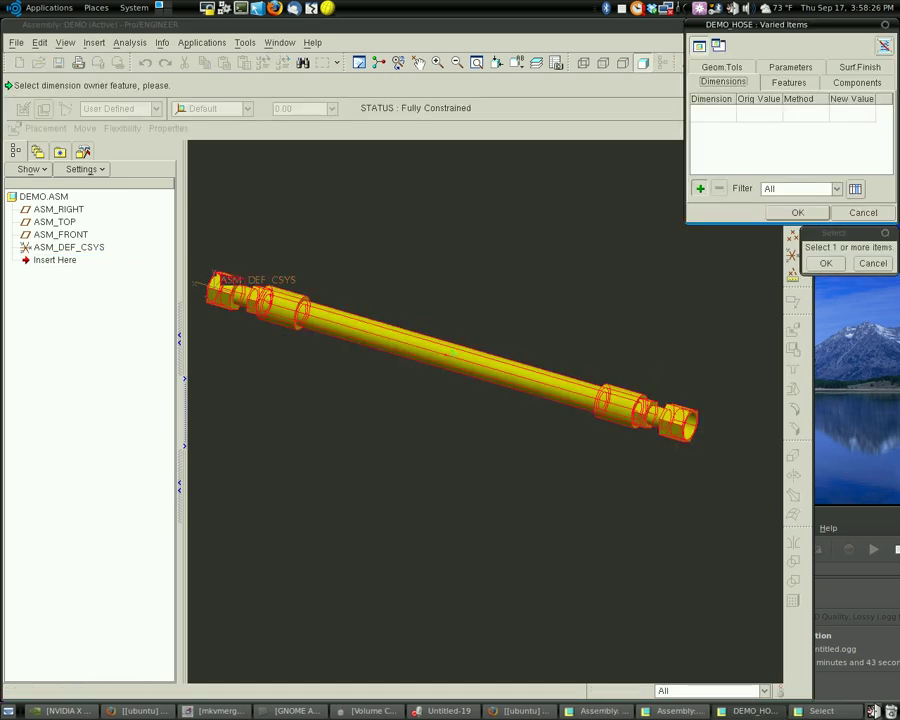
right_click(612, 302)
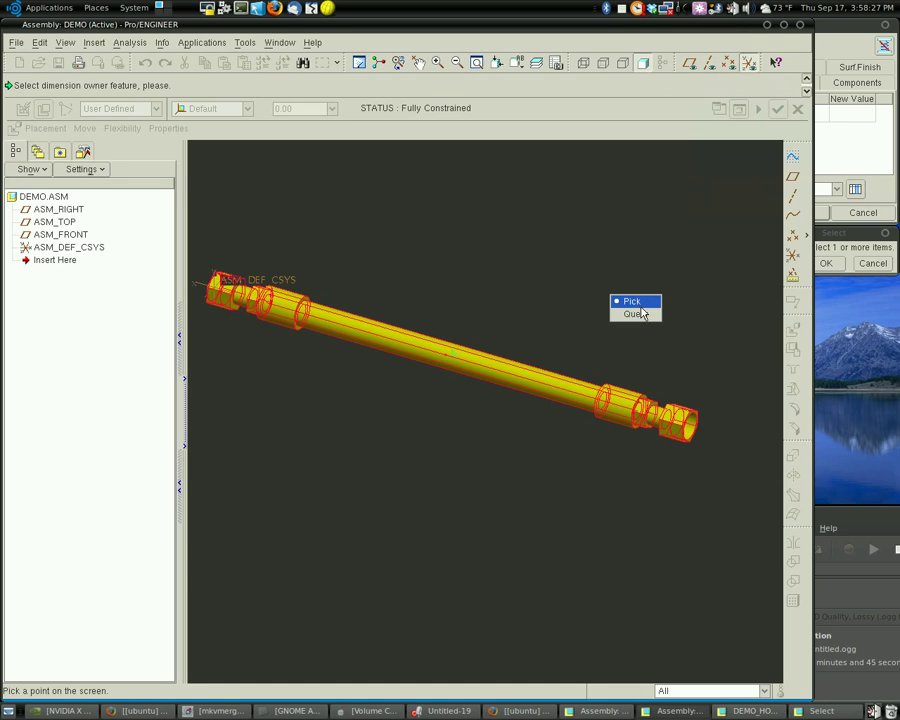
left_click(641, 308)
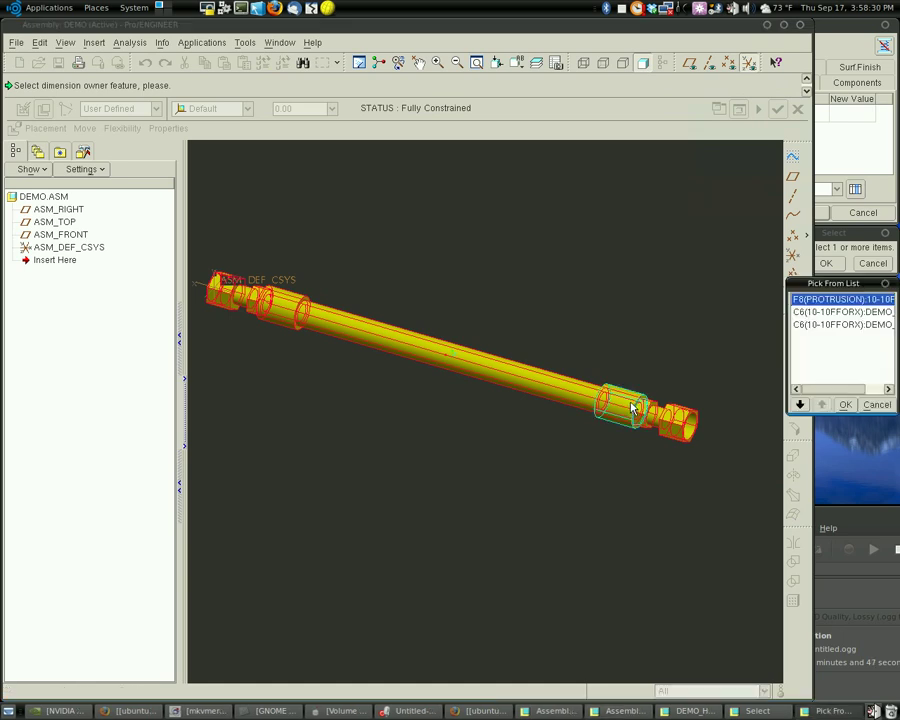
left_click(840, 312)
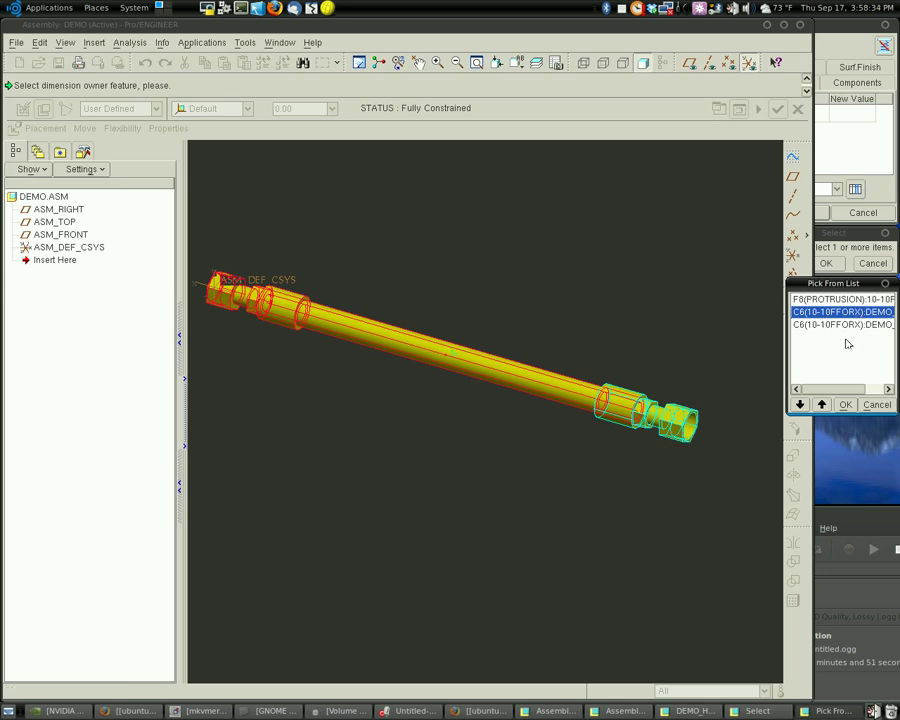
left_click(845, 404)
- Add all six placement dimensions of the far-end fitting, three linear offsets and three angles, to the varied items
scroll(625, 426, "up", 5)
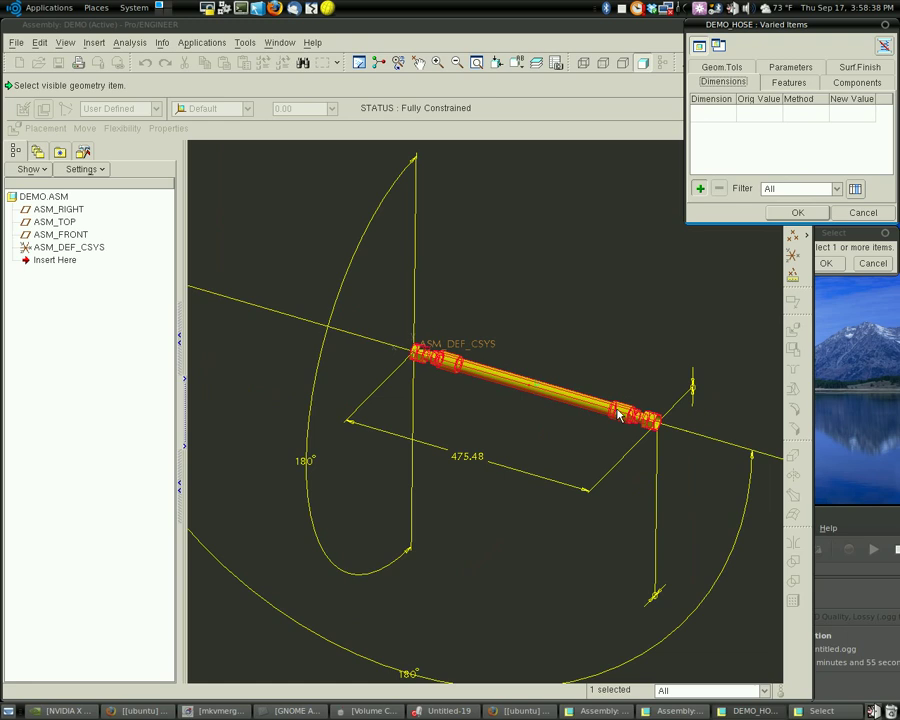
middle_click_drag(538, 412, 562, 295, "shift")
scroll(405, 398, "up", 2)
middle_click_drag(553, 388, 416, 388, "shift")
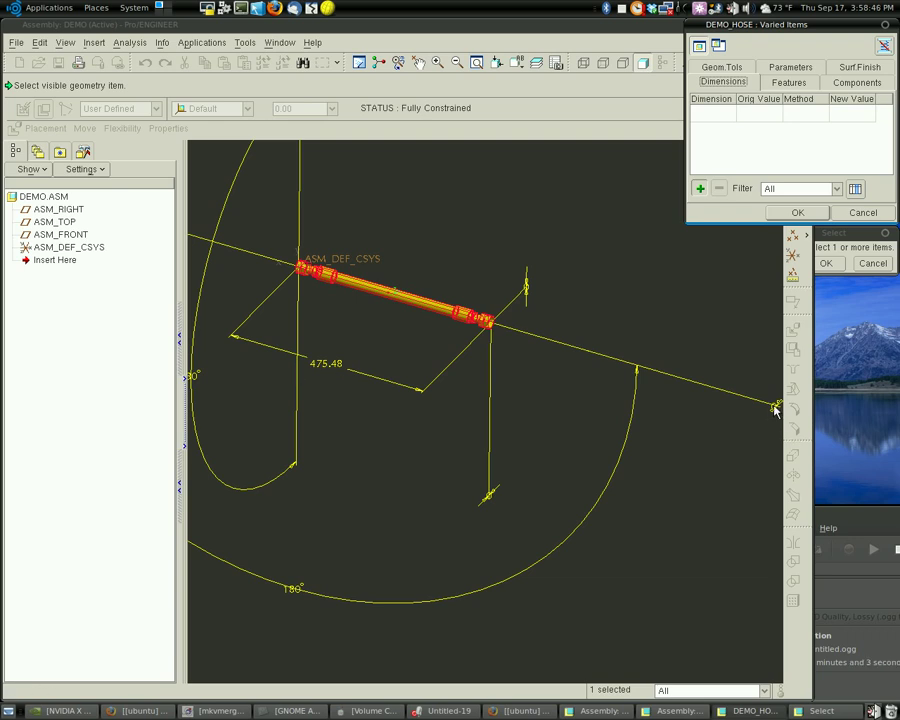
left_click(773, 405)
left_click(527, 288)
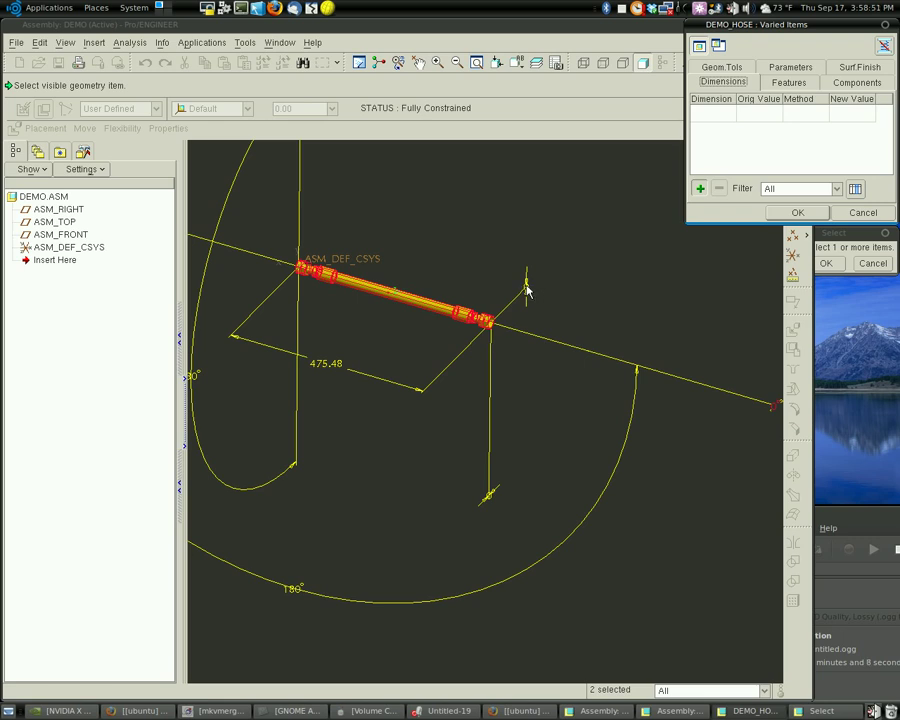
left_click(490, 494)
left_click(330, 370)
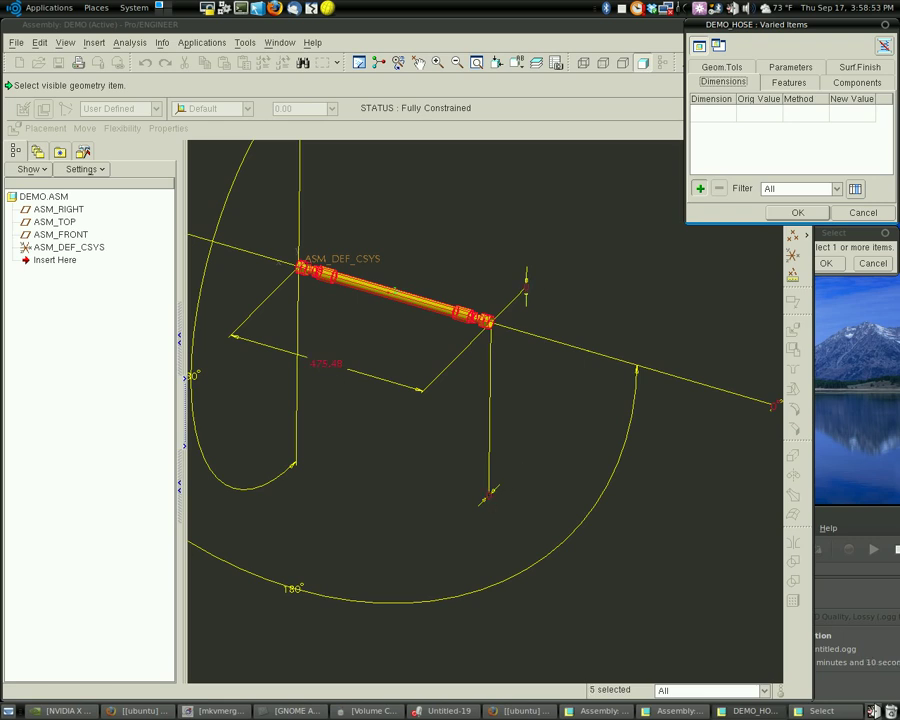
left_click(195, 374)
left_click(292, 590)
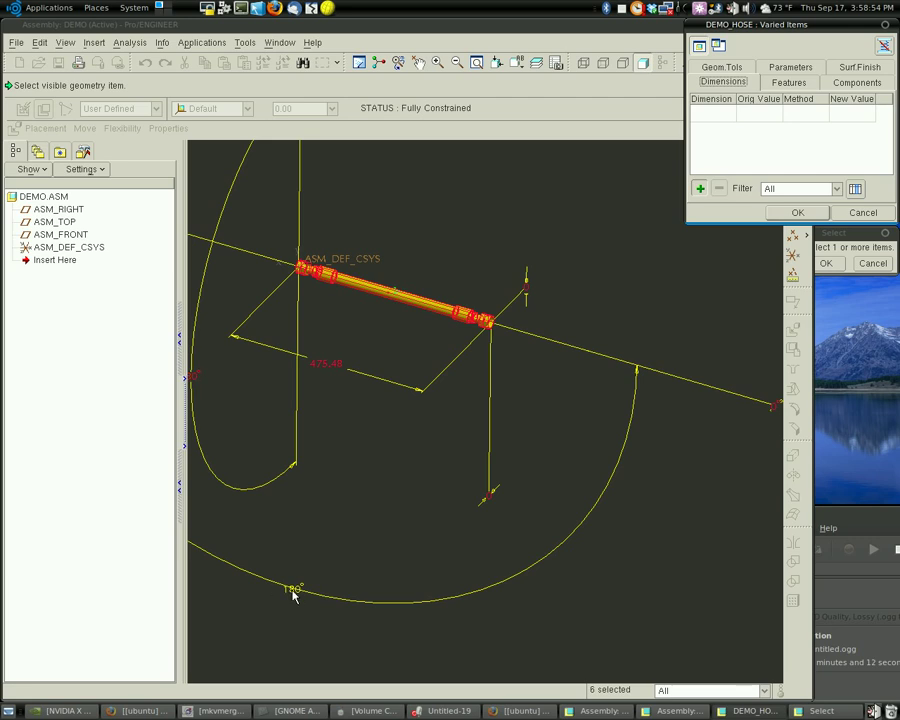
middle_click(458, 406)
- Examine which hose dimension in the graphics each varied item from d47 to d52 controls
scroll(440, 340, "up", 2)
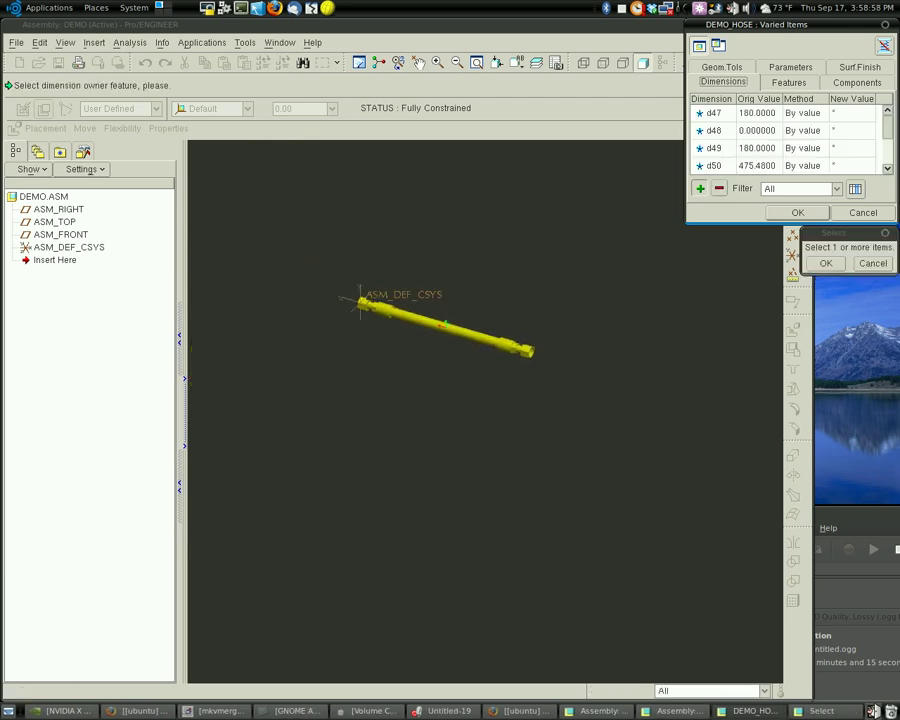
scroll(384, 300, "down", 5)
scroll(352, 380, "up", 2)
scroll(353, 380, "down", 2)
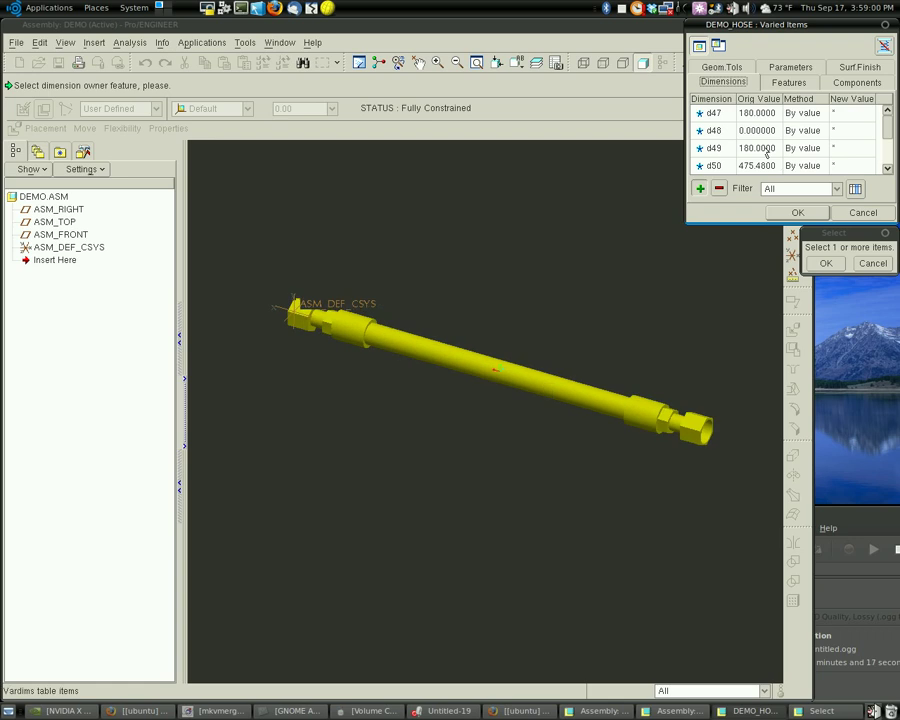
left_click(766, 112)
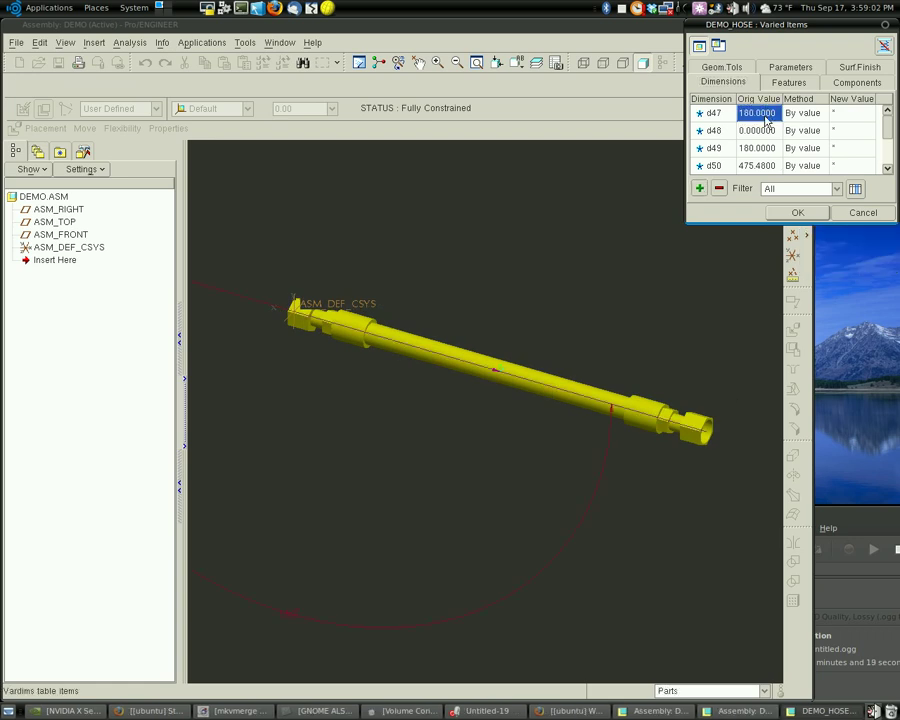
left_click(766, 130)
left_click(766, 147)
left_click(766, 165)
scroll(766, 170, "down", 1)
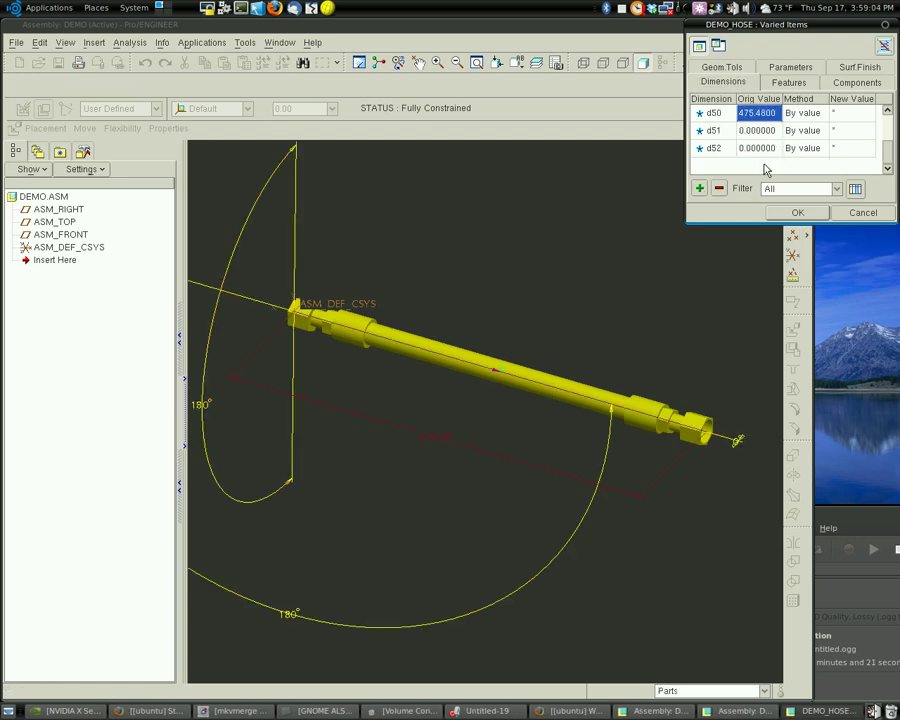
left_click(766, 131)
left_click(766, 147)
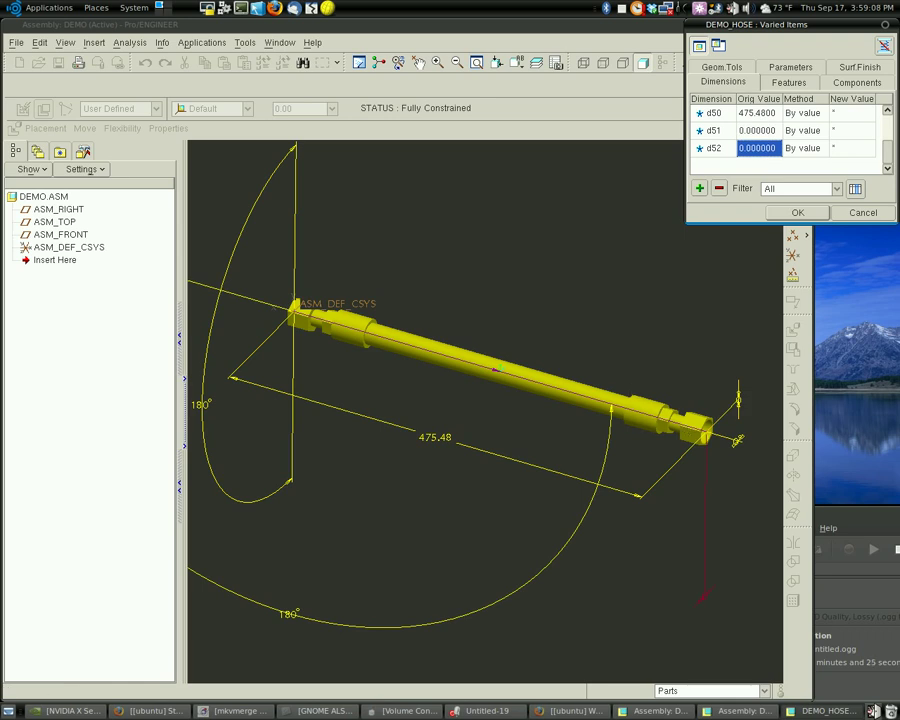
scroll(812, 132, "up", 1)
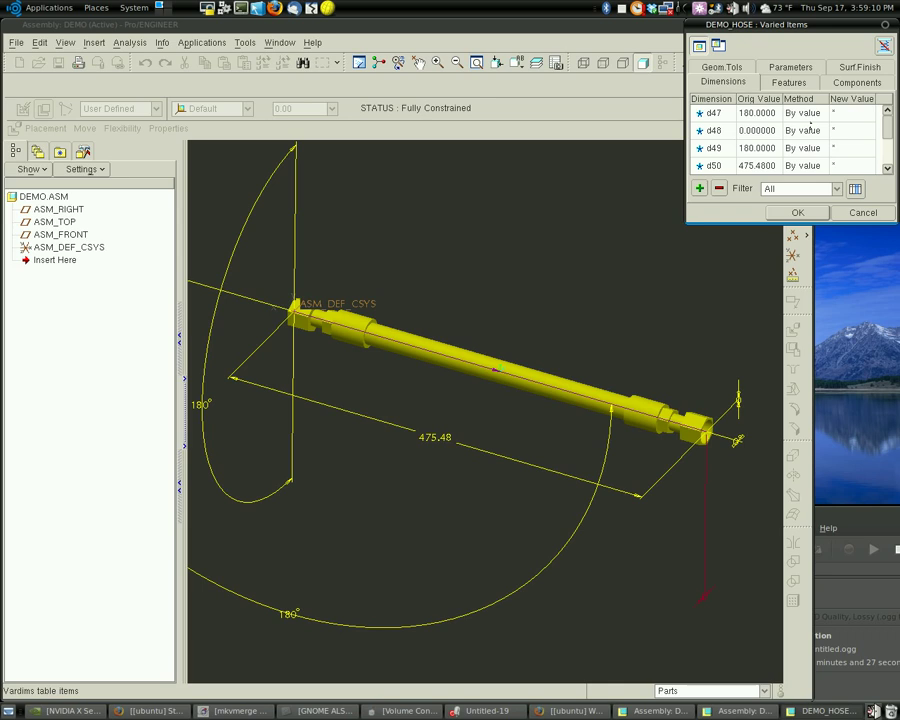
- Set the new value of the varied angle dimension d47 to 0
left_click(752, 117)
left_click(851, 114)
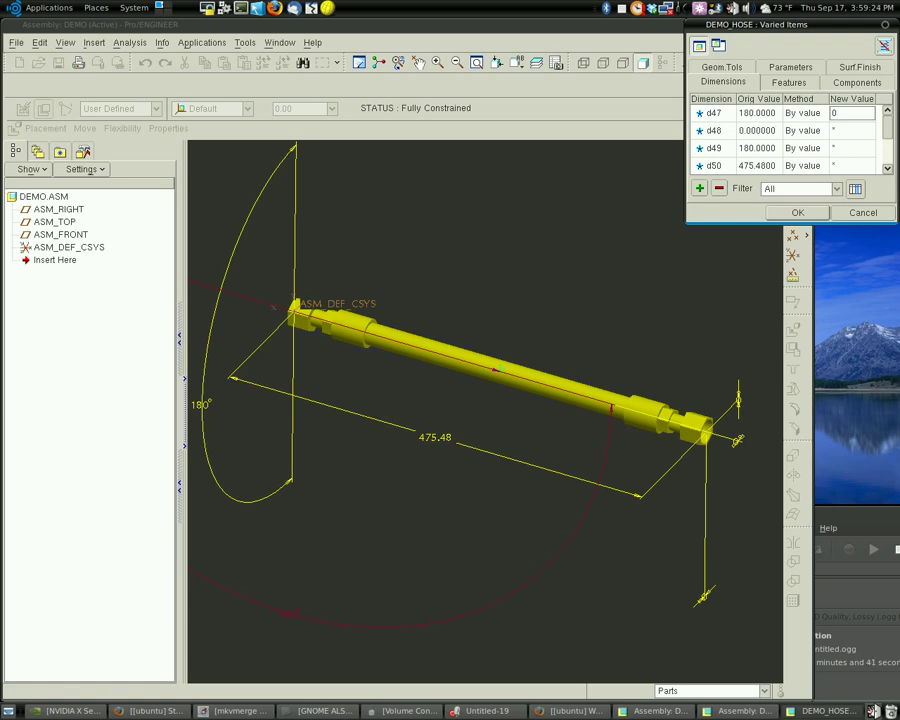
left_click(748, 134)
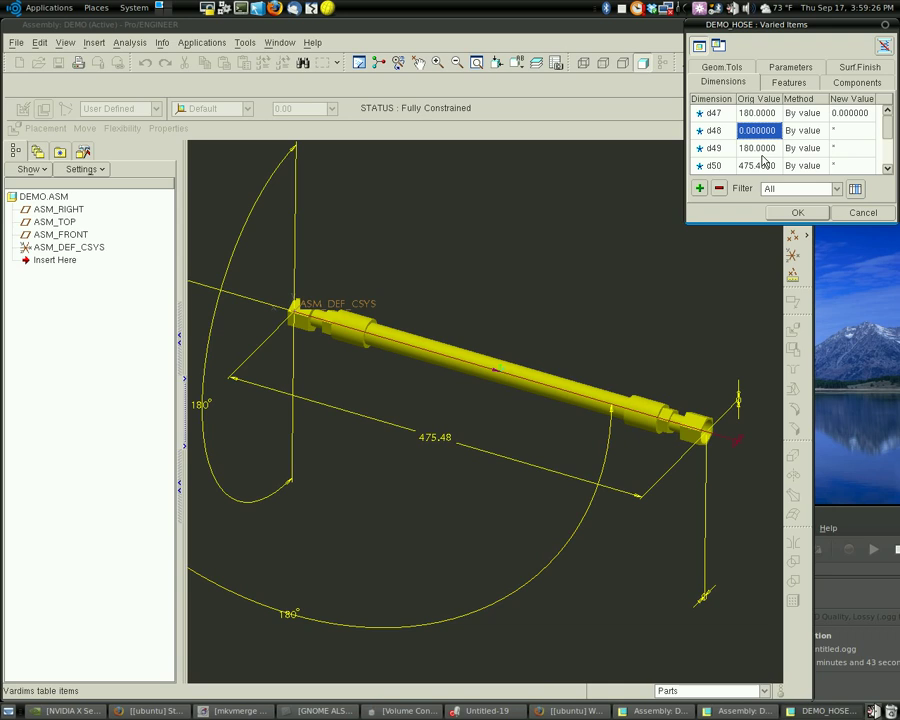
- Set the new value of the varied length dimension d50 between the two hose ends to 0
left_click(760, 149)
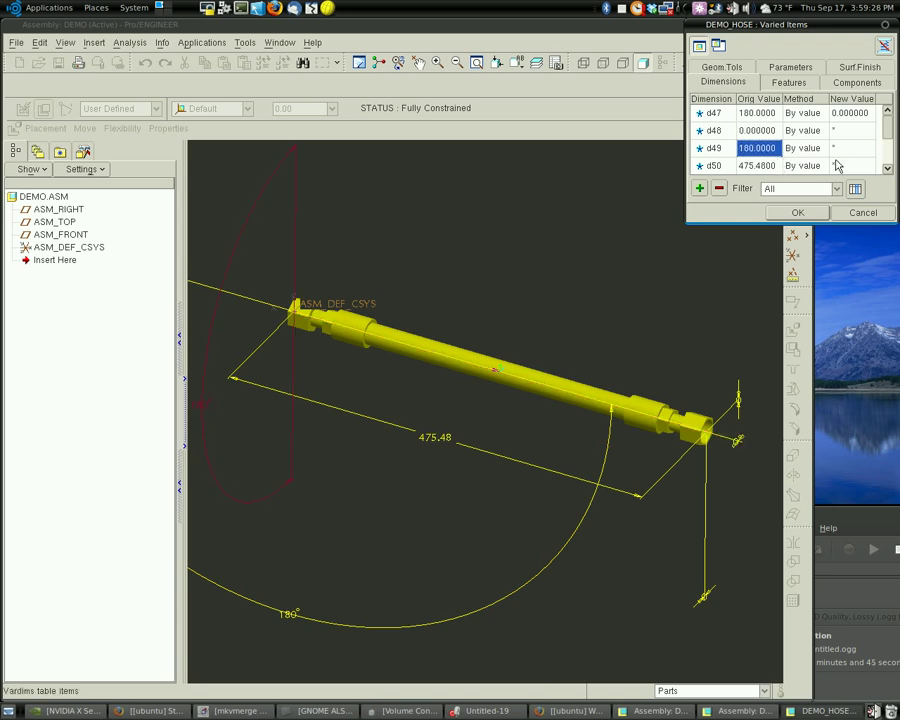
scroll(850, 163, "down", 1)
left_click(844, 115)
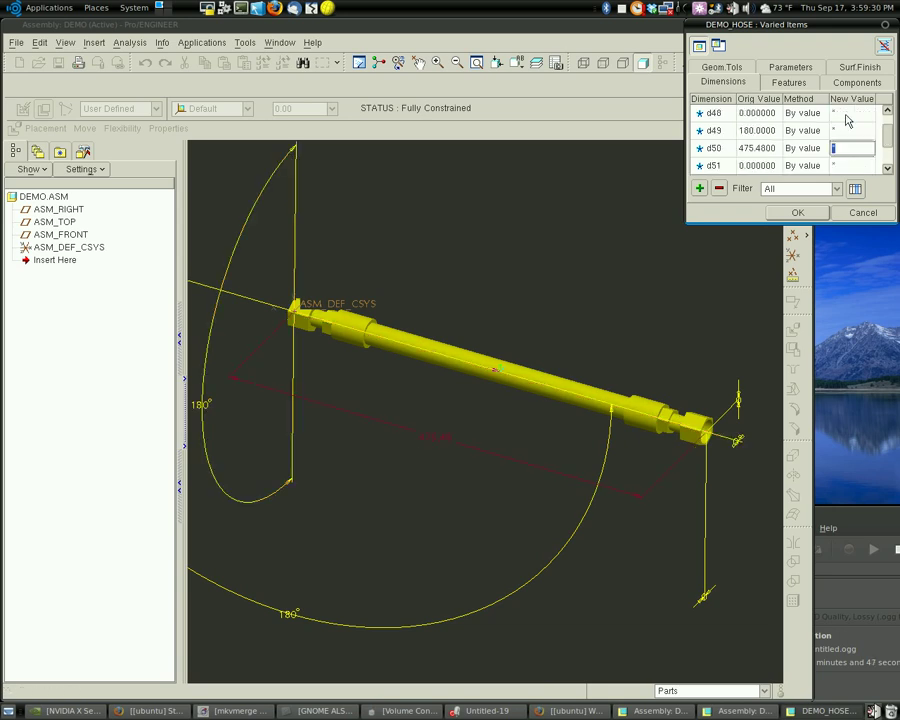
left_click(746, 150)
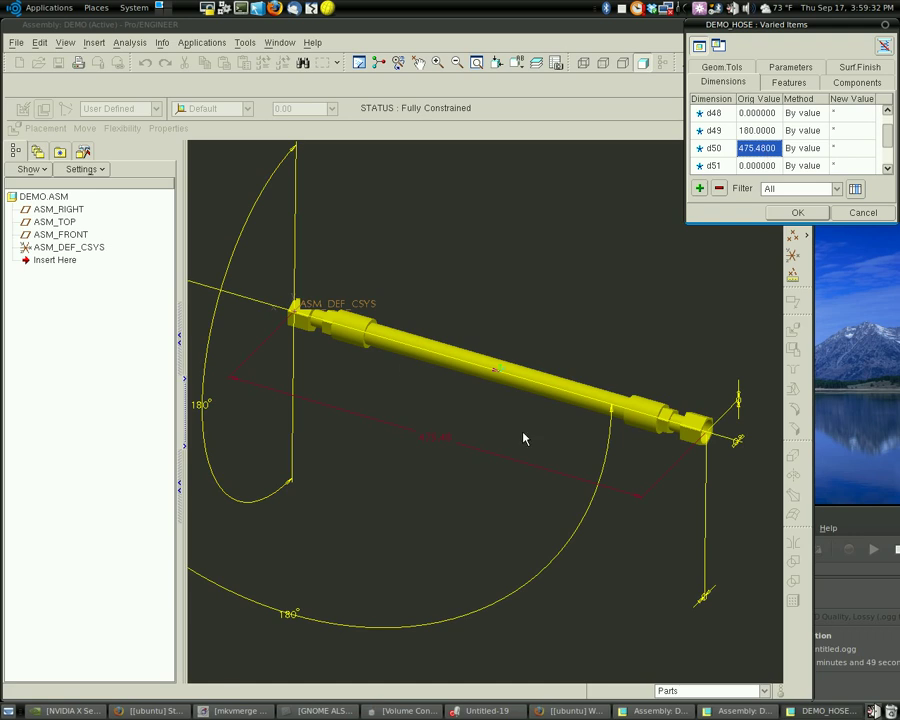
left_click(844, 151)
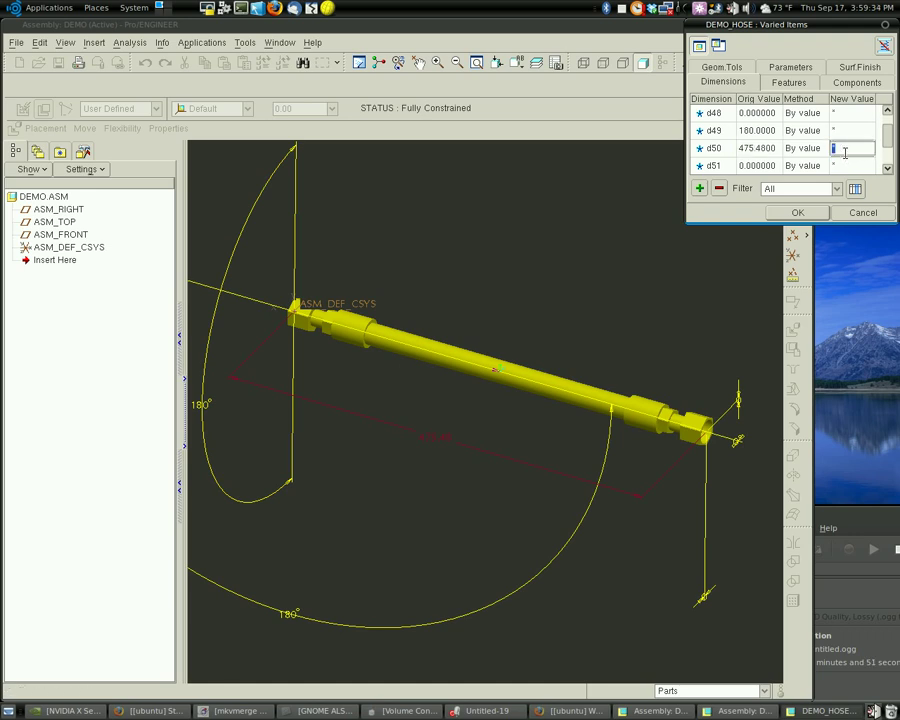
left_click(478, 312)
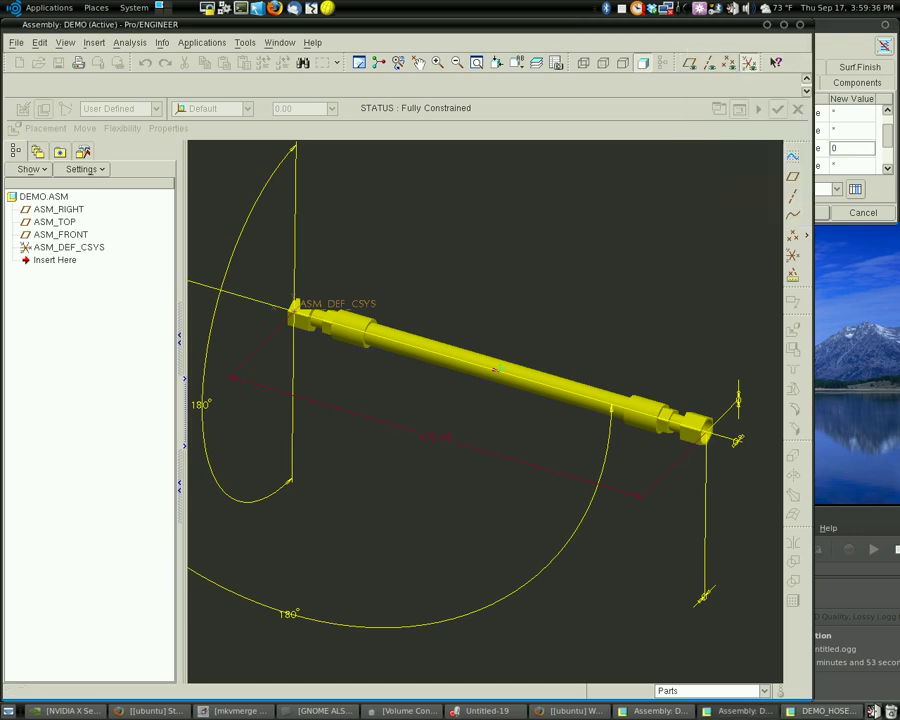
left_click(872, 31)
- Set the new value of the varied vertical offset dimension d52 to -200
scroll(866, 132, "down", 2)
left_click(841, 136)
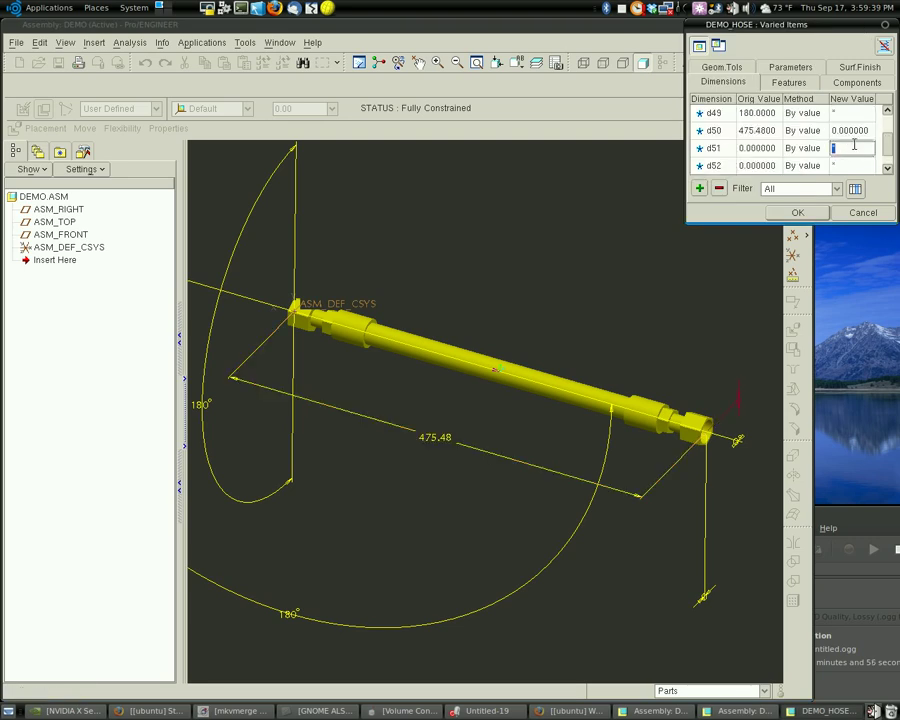
key("Return")
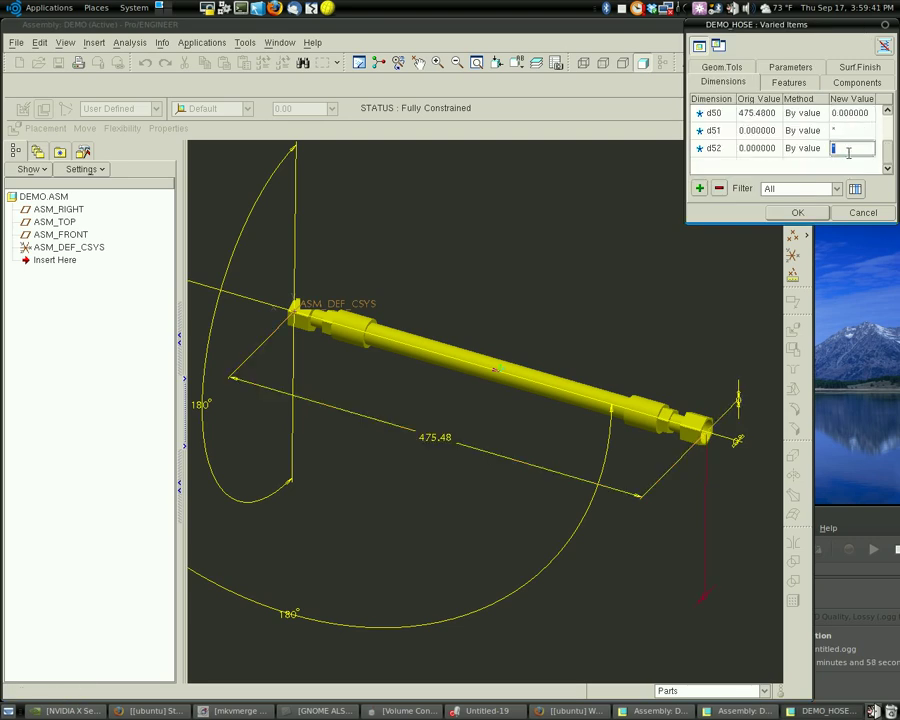
type("-200")
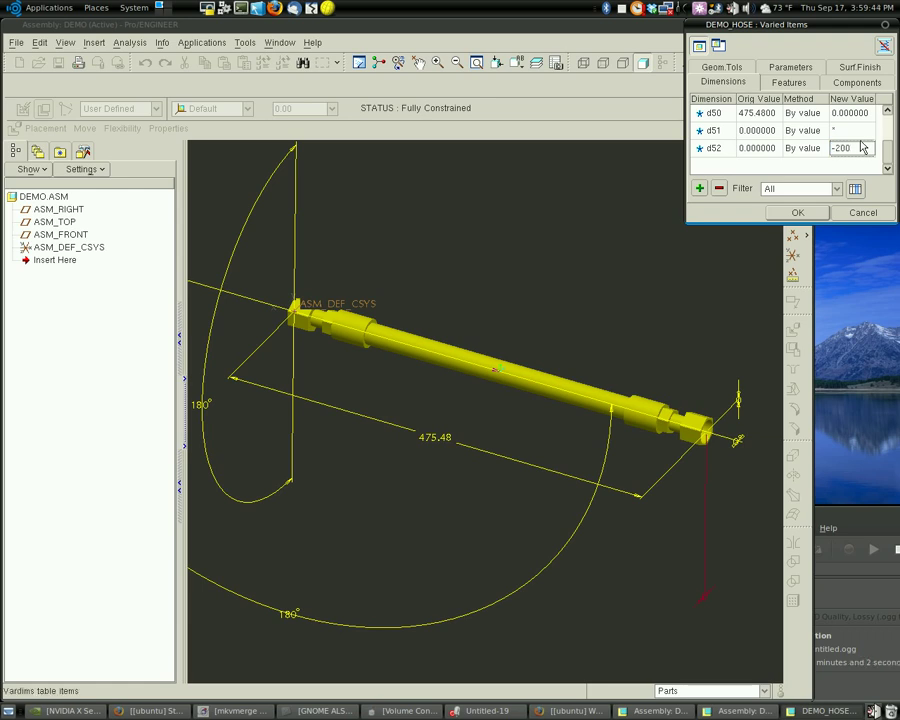
left_click(869, 131)
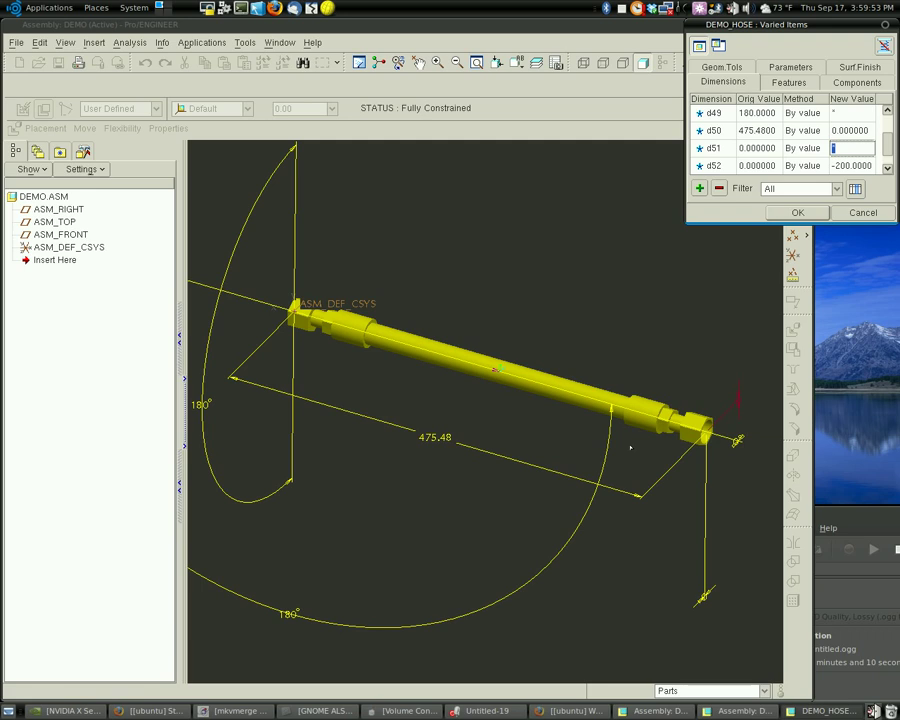
- Accept the varied items, check the bent hose shape, and complete the flexible component's placement
left_click(797, 212)
middle_click_drag(499, 340, 665, 308, "shift")
middle_click_drag(665, 308, 668, 353)
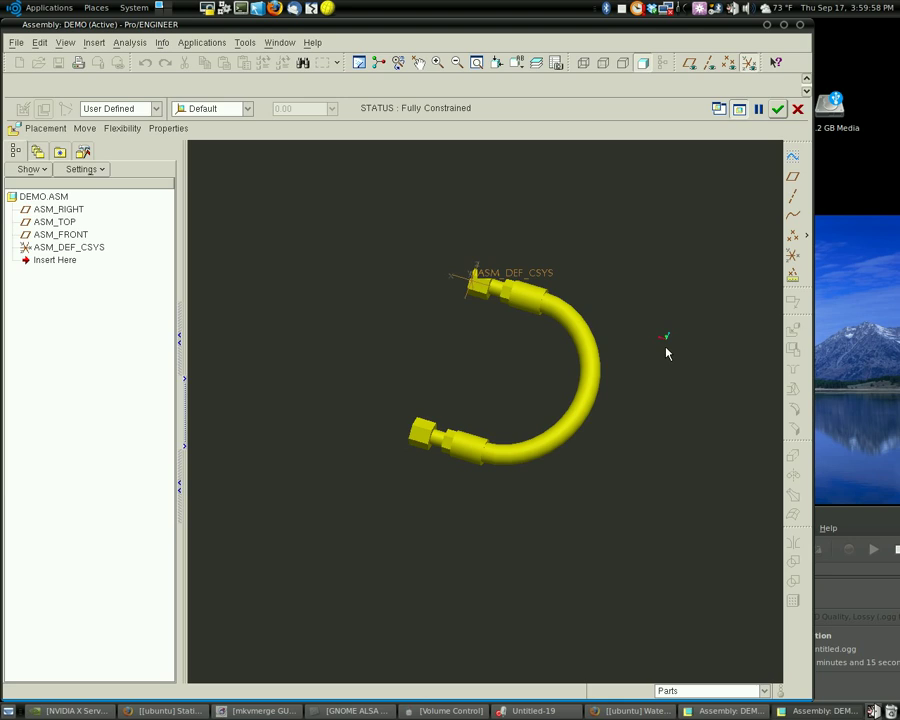
left_click(777, 108)
scroll(280, 357, "up", 2)
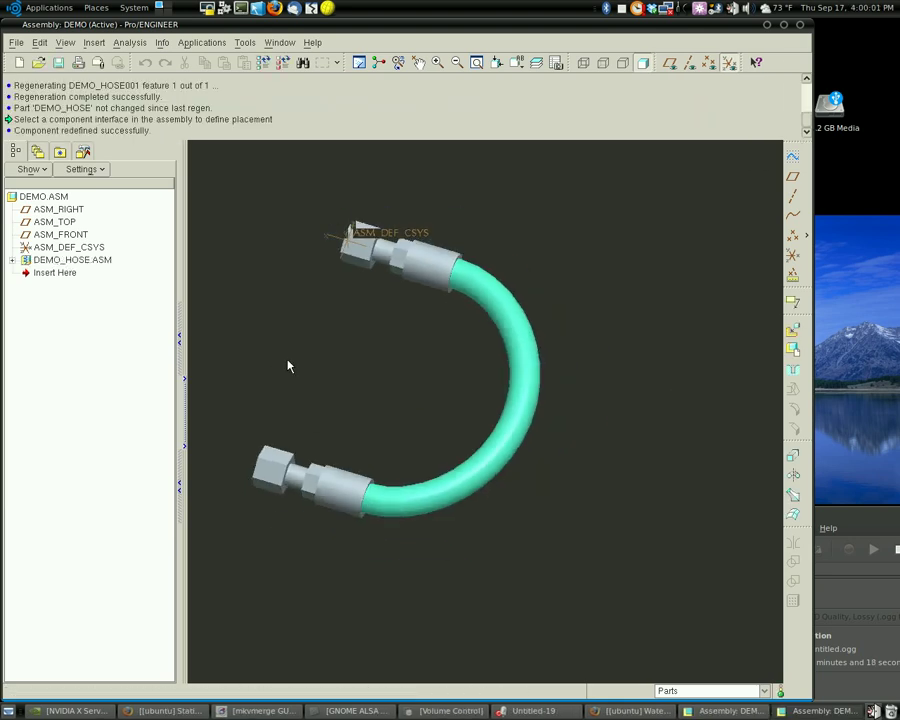
- Examine the bent hose from several angles and check the component list of demo_hose in the assembly
middle_click_drag(285, 357, 288, 365, "shift")
middle_click_drag(351, 363, 351, 308)
scroll(350, 320, "up", 1)
mouse_move(440, 317)
middle_mouse_down()
mouse_move(450, 317)
mouse_move(446, 378)
middle_mouse_up()
middle_click_drag(192, 262, 280, 293, "shift")
scroll(280, 293, "down", 2)
left_click(60, 260)
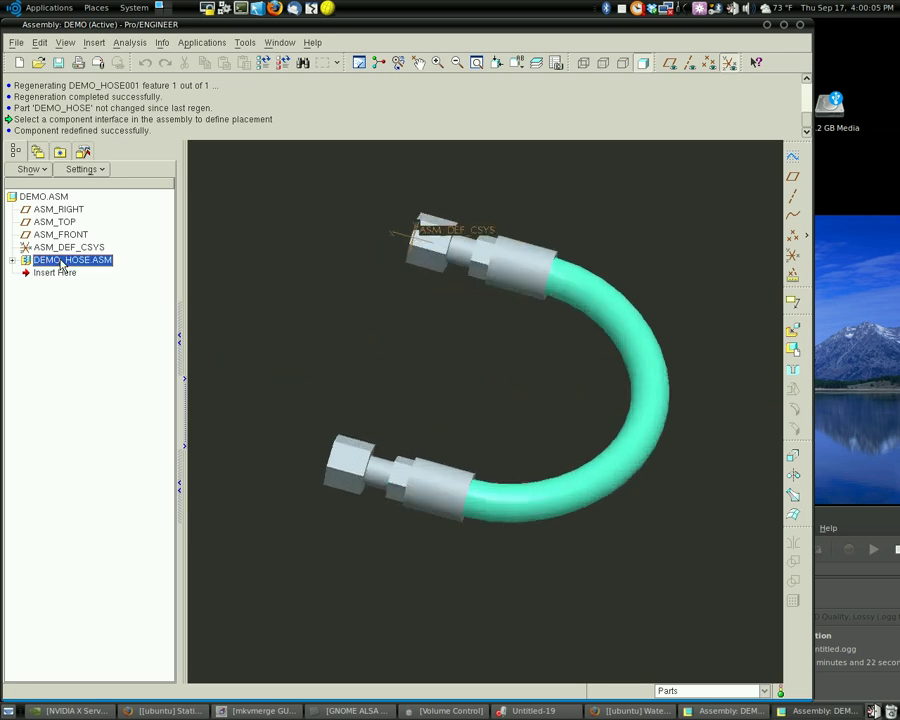
left_click(13, 260)
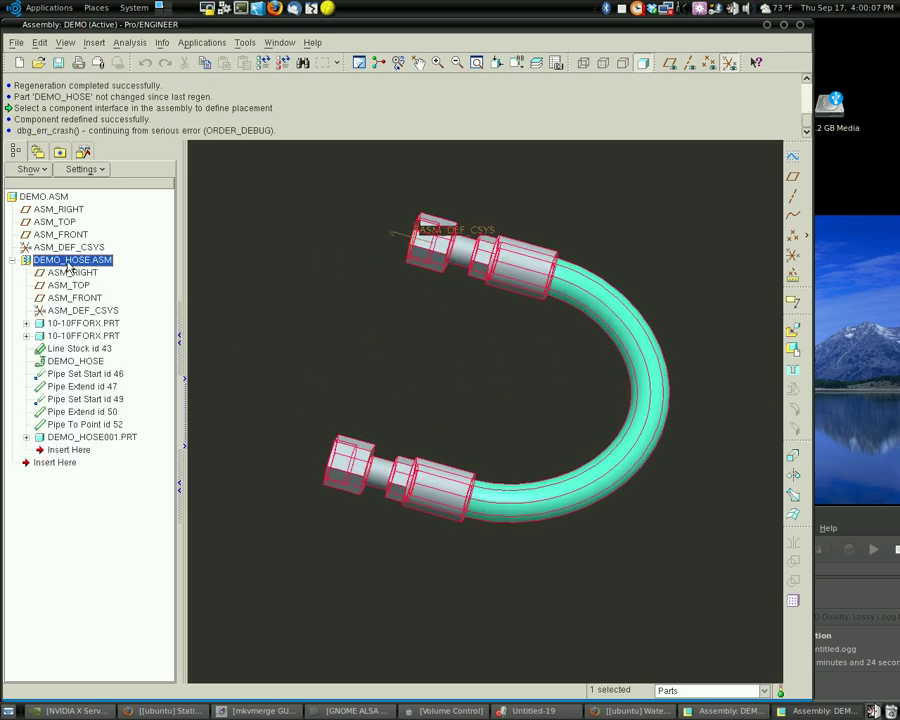
left_click(13, 260)
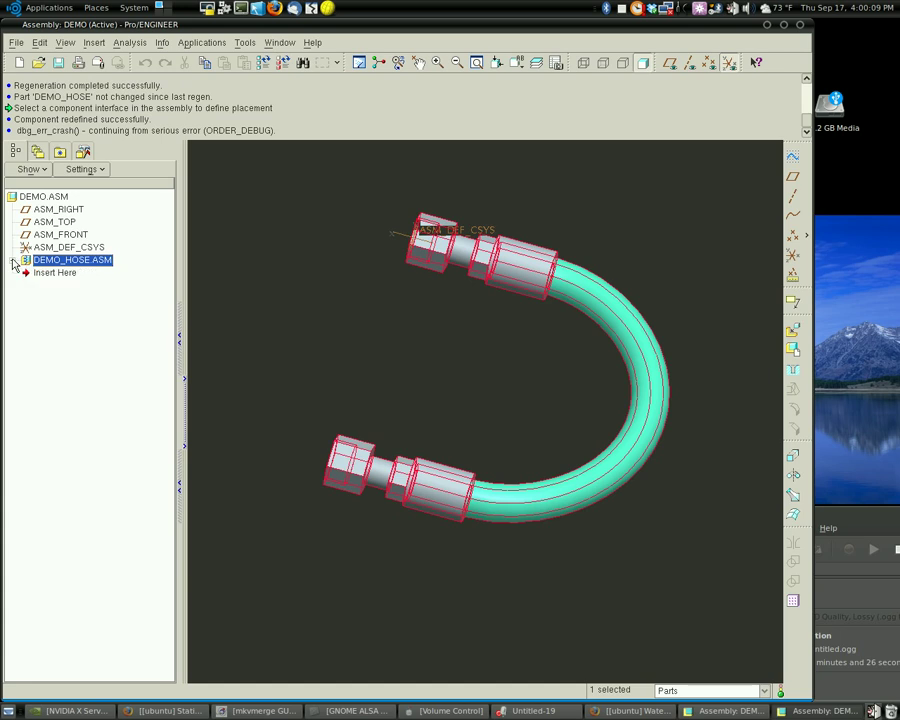
- Add a second demo_hose.asm to the assembly and move it below the bent hose
left_click(793, 330)
double_click(349, 249)
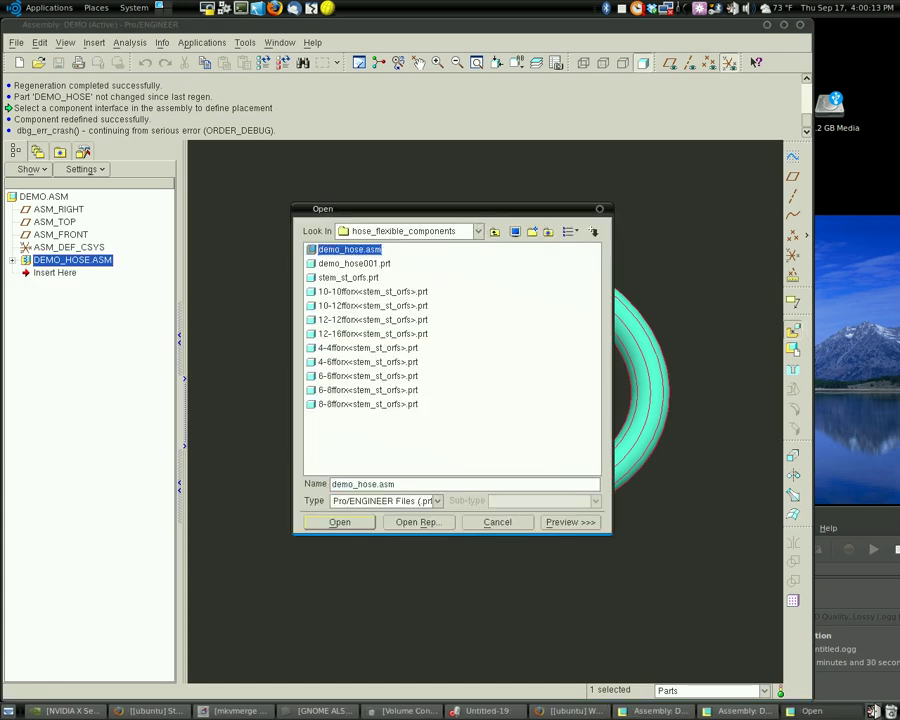
scroll(539, 517, "down", 4)
middle_click_drag(539, 517, 604, 459, "shift")
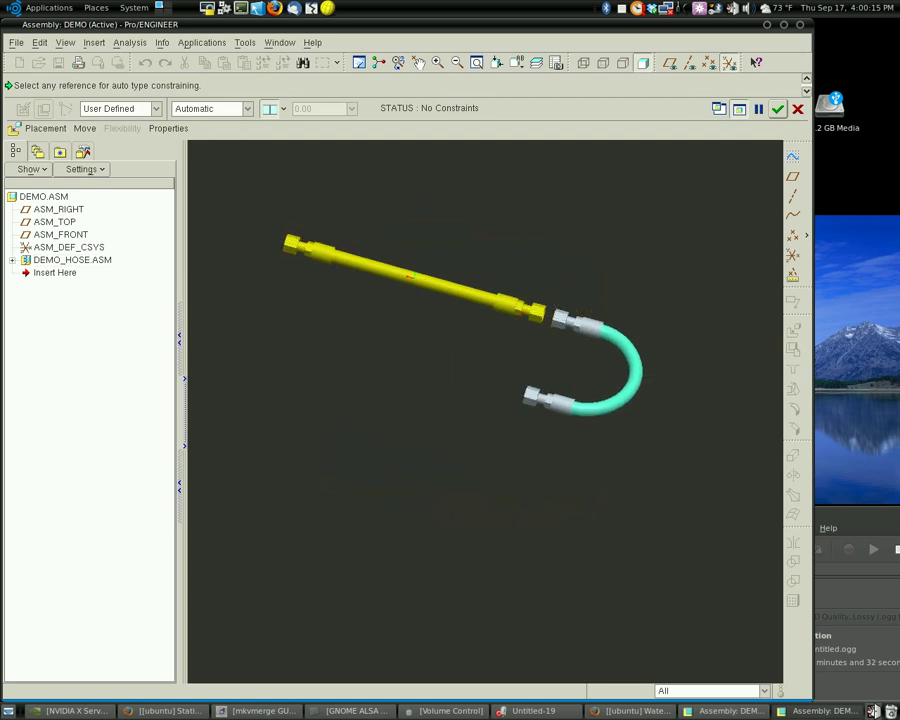
right_click_drag(458, 241, 674, 450, "ctrl+alt")
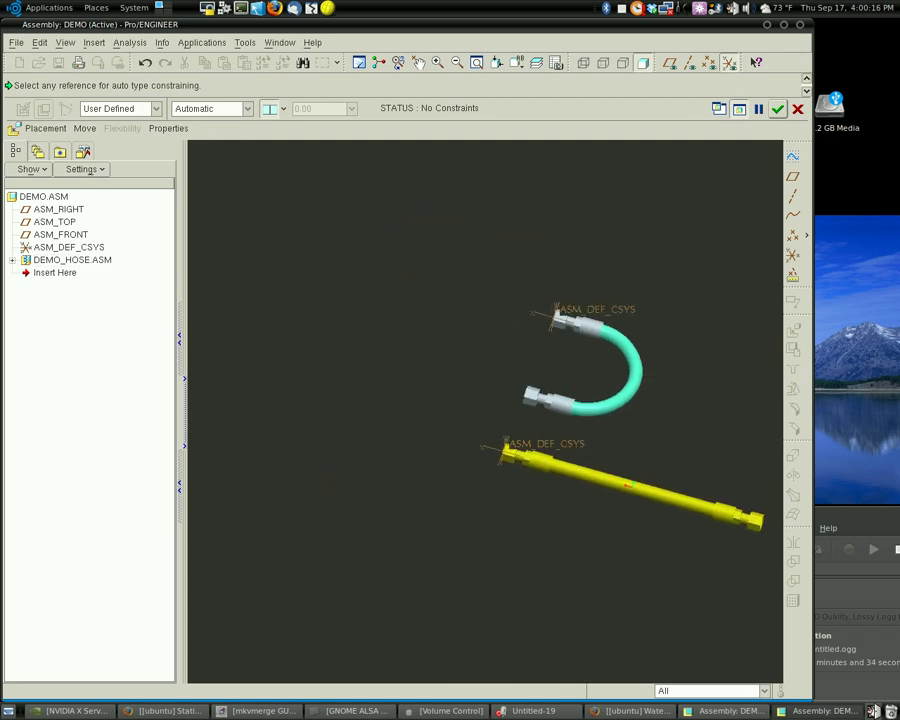
- Constrain the second hose at its current position with a Fix constraint and complete its placement
left_click(248, 109)
left_click(196, 236)
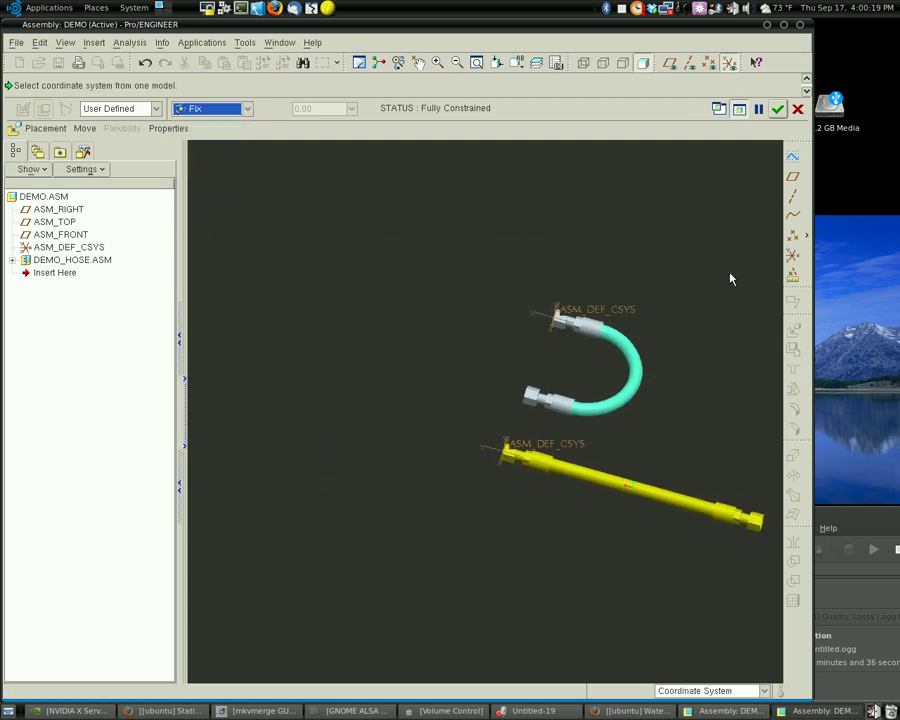
left_click(778, 109)
scroll(662, 373, "down", 1)
middle_click_drag(490, 492, 346, 361, "shift")
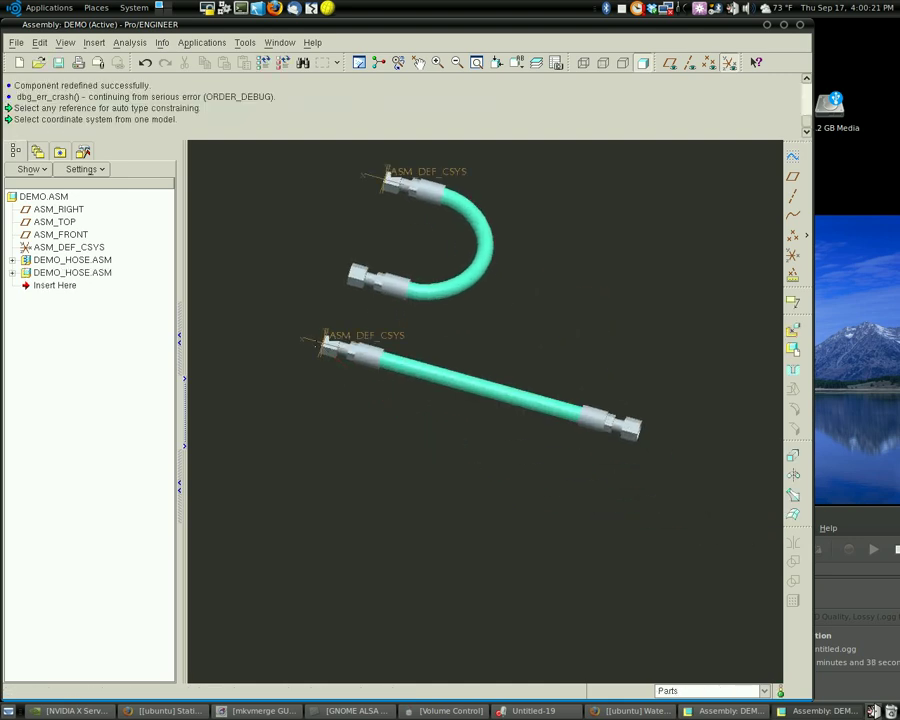
- Make the second demo_hose flexible and select its far-end 10-10FFORX fitting as the owner of the dimensions to vary
mouse_move(302, 329)
middle_mouse_down()
mouse_move(277, 321)
mouse_move(286, 325)
middle_mouse_up()
left_click(72, 259)
right_click(70, 272)
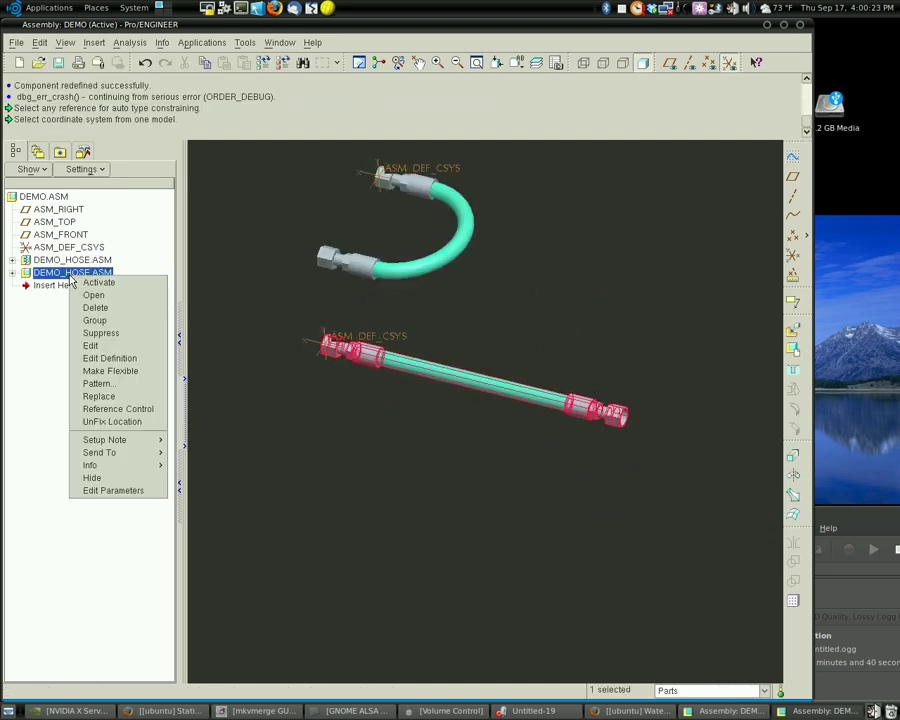
left_click(110, 371)
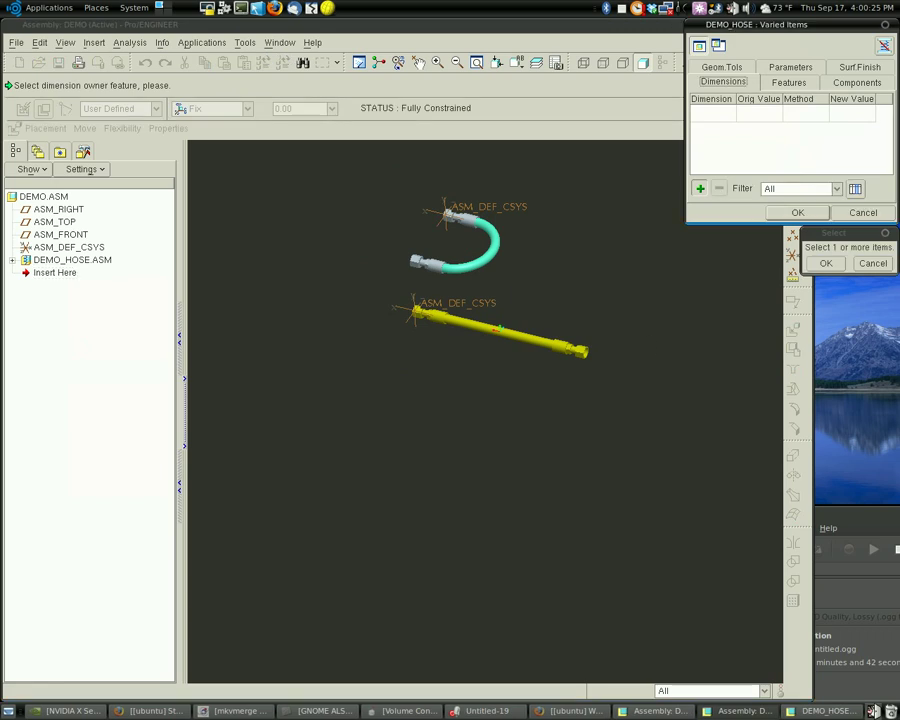
right_click(454, 372)
left_click(474, 388)
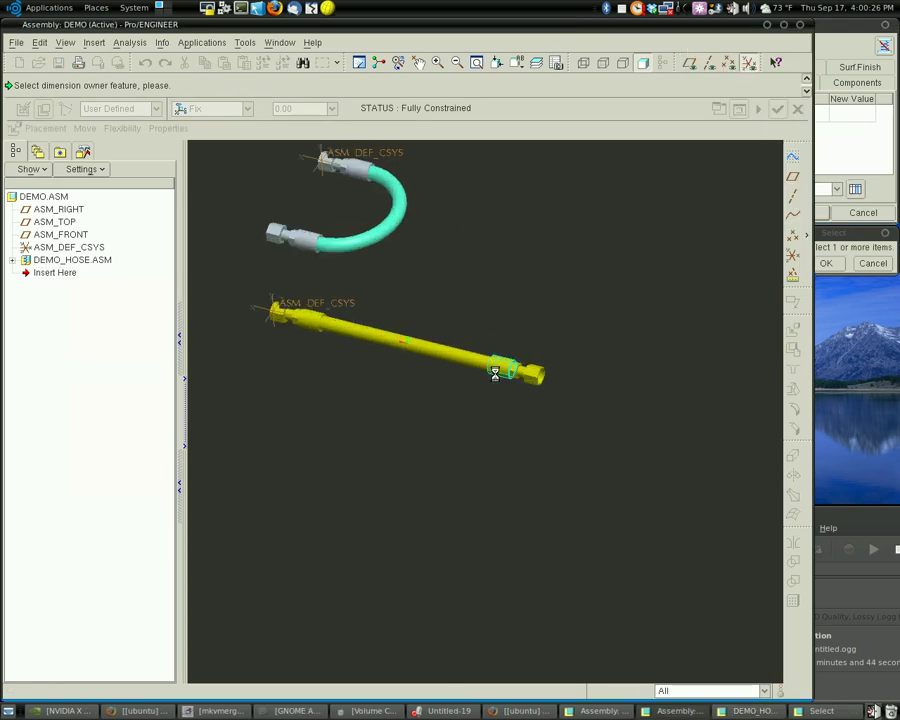
left_click(814, 311)
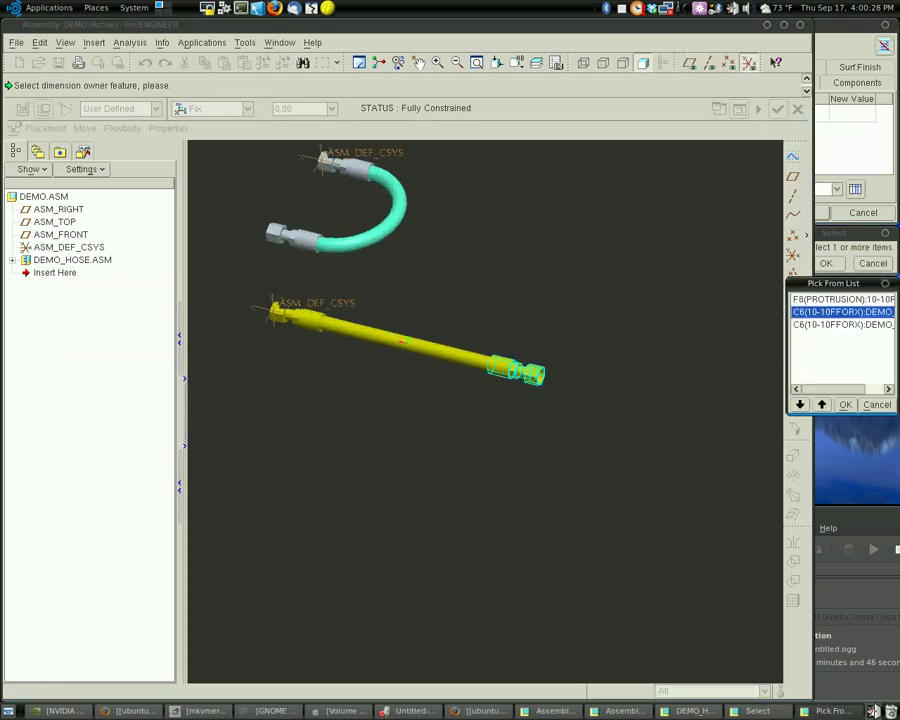
left_click(847, 407)
scroll(505, 447, "up", 3)
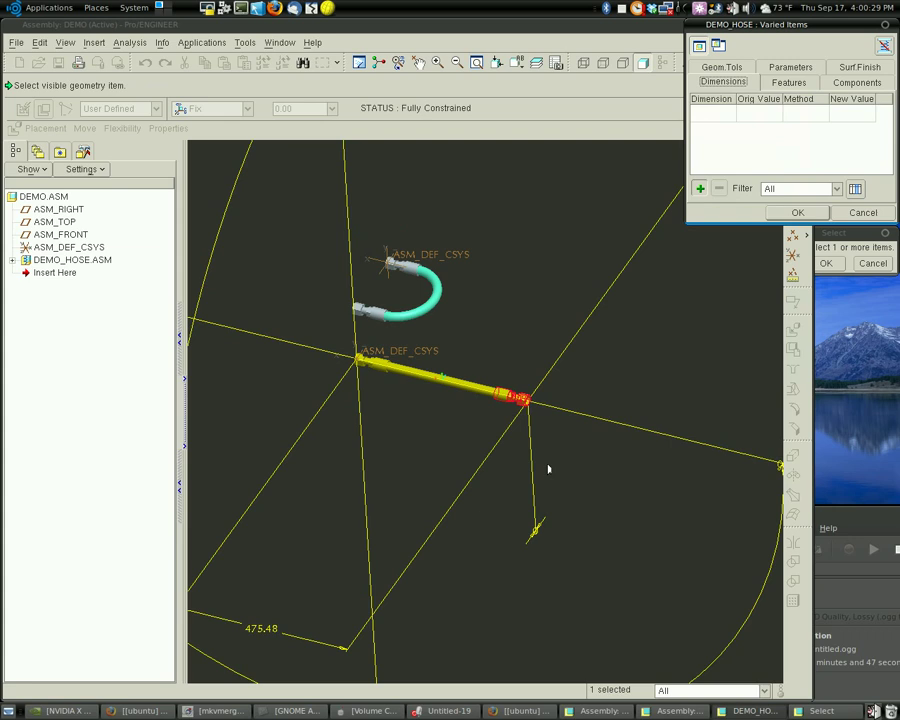
- Add the fitting's length, offset and angle dimensions, six in all, to the varied items of the second hose
left_click(264, 628)
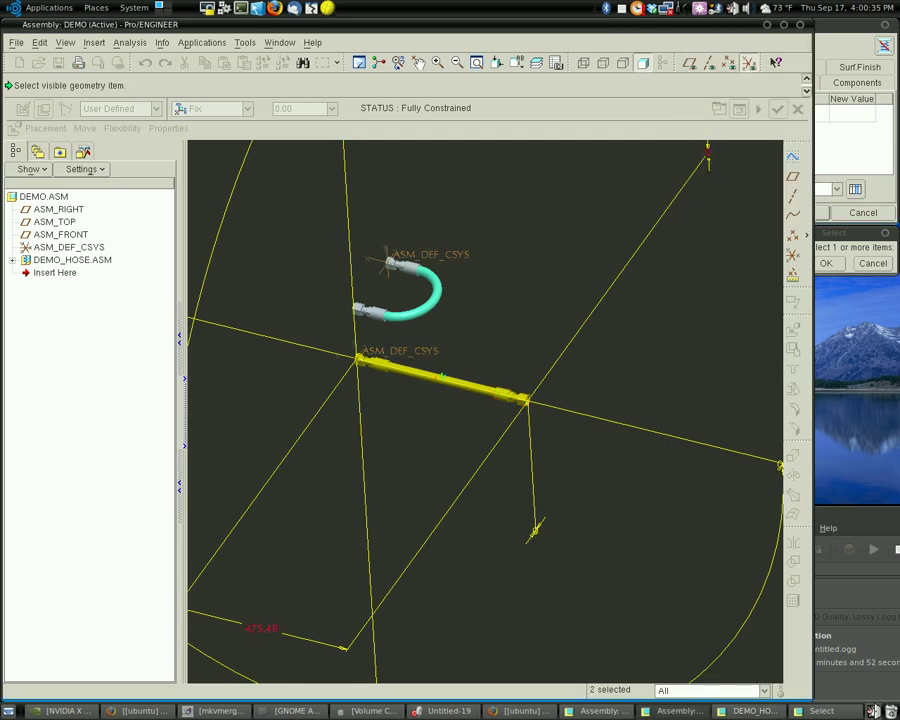
middle_click_drag(554, 474, 696, 484, "shift")
scroll(475, 480, "up", 3)
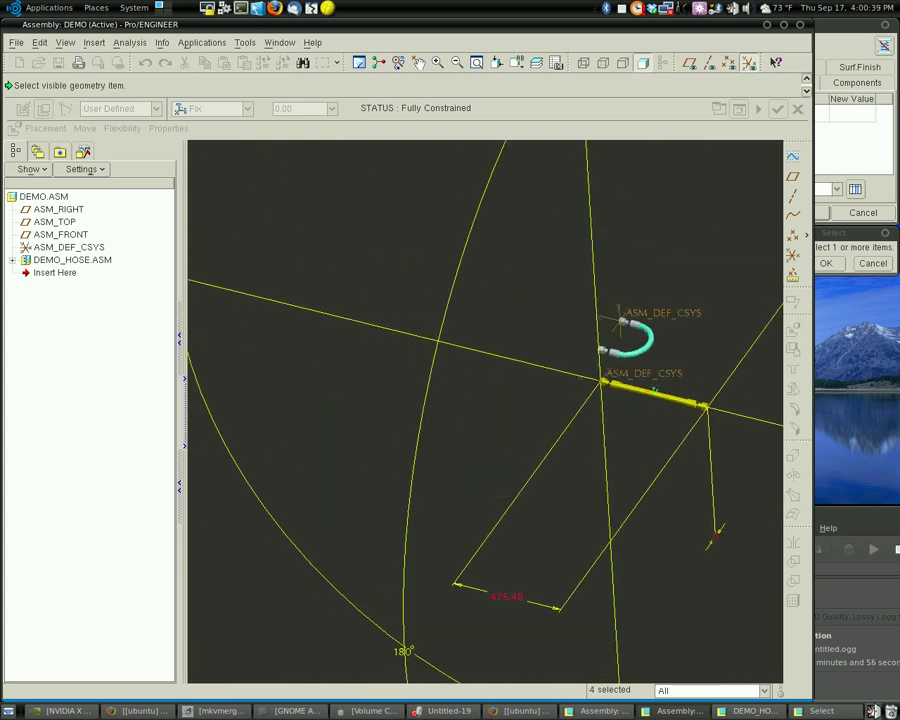
left_click(407, 656)
middle_click_drag(407, 656, 573, 451)
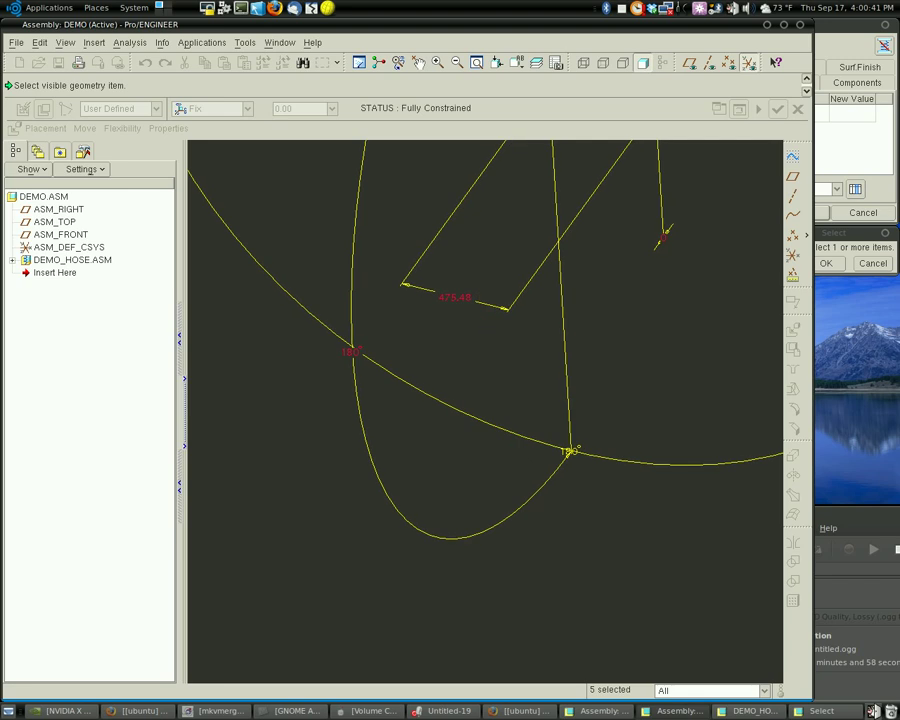
left_click(570, 451)
middle_click(600, 361)
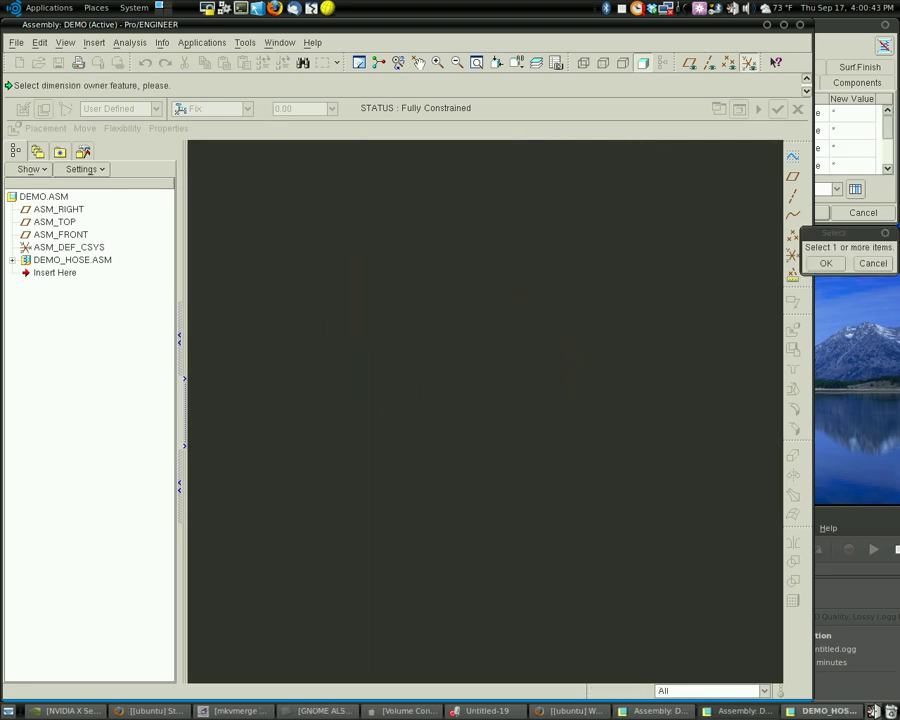
- Bring the full list of varied dimensions into view and set the new value of d47 to 90
middle_click_drag(480, 355, 470, 533, "shift")
scroll(606, 325, "down", 6)
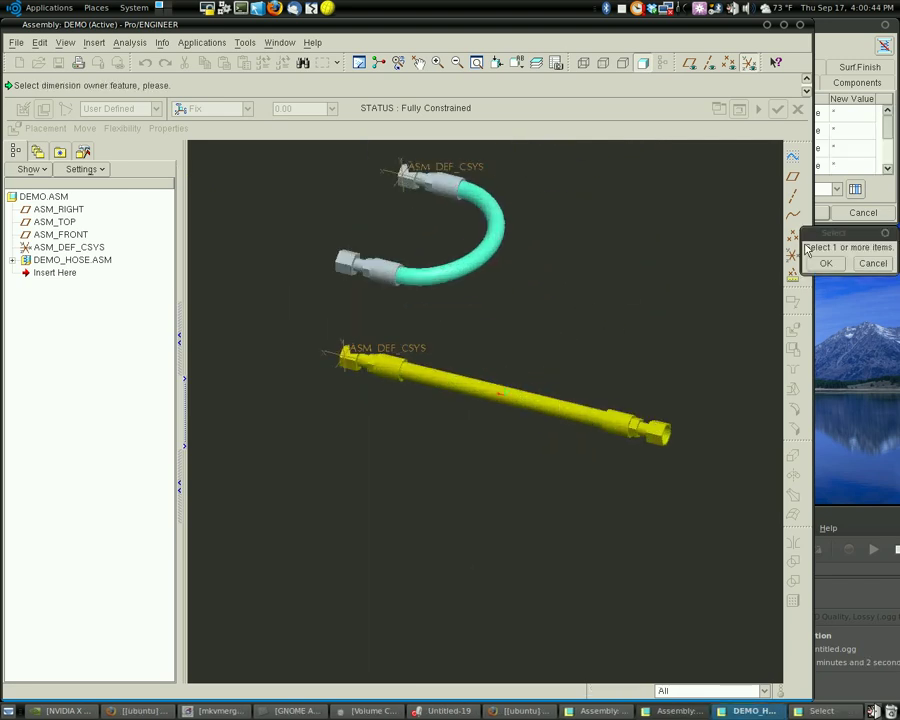
left_click_drag(844, 27, 777, 87)
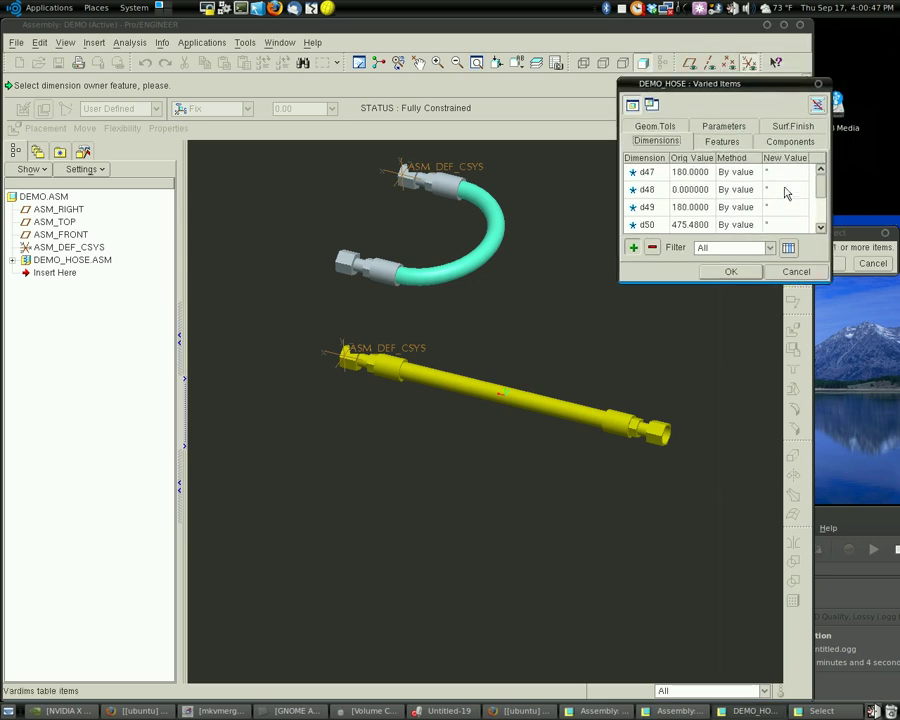
left_click(785, 173)
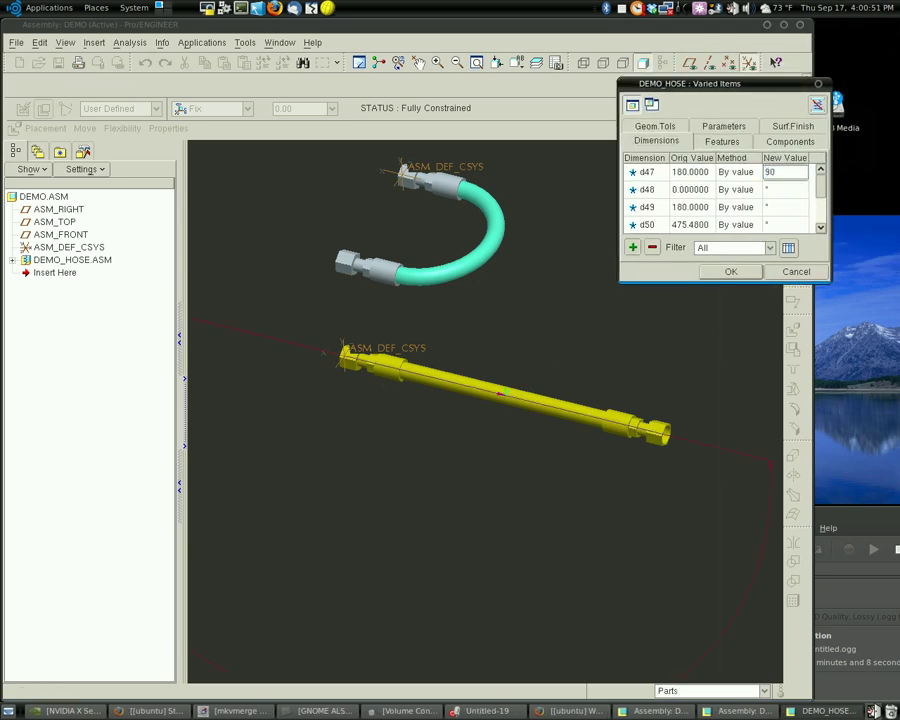
key("Return")
- Set the new value of the varied length dimension d50 of the second hose to 200
left_click(785, 207)
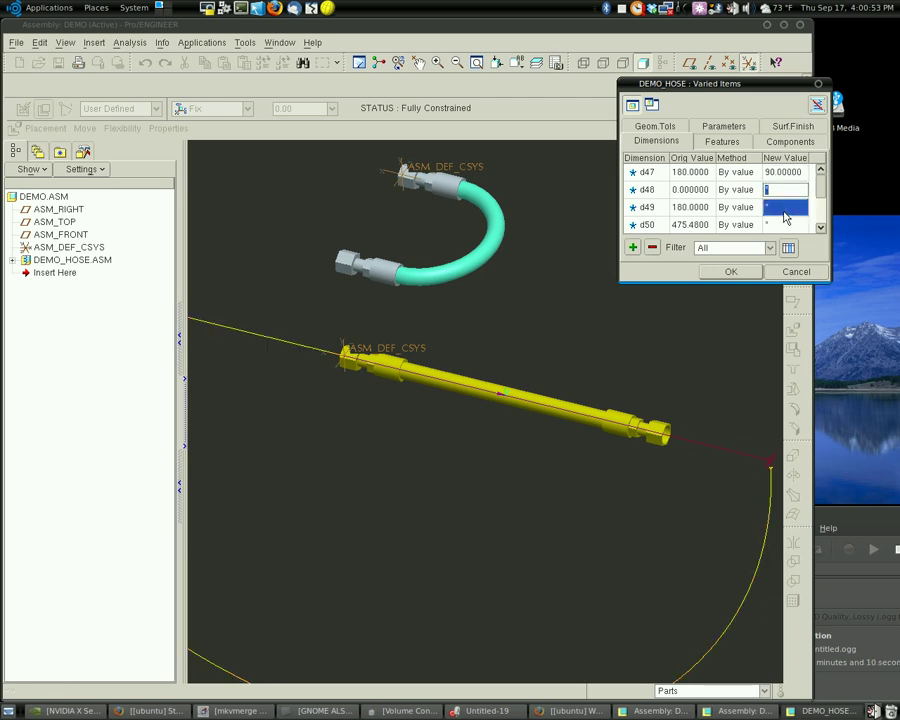
left_click(787, 221)
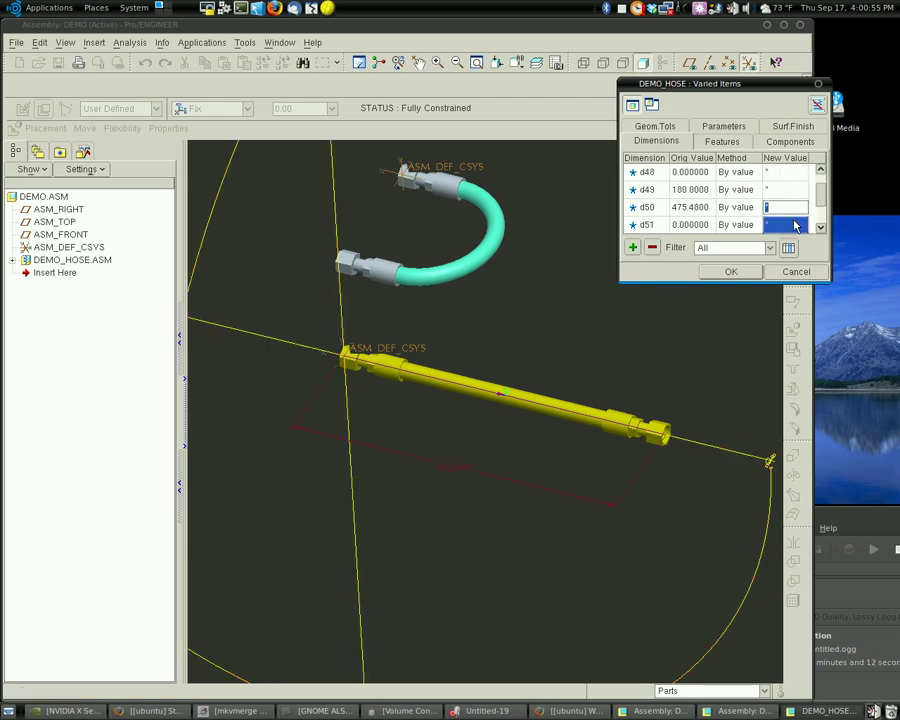
left_click(792, 224)
left_click(786, 196)
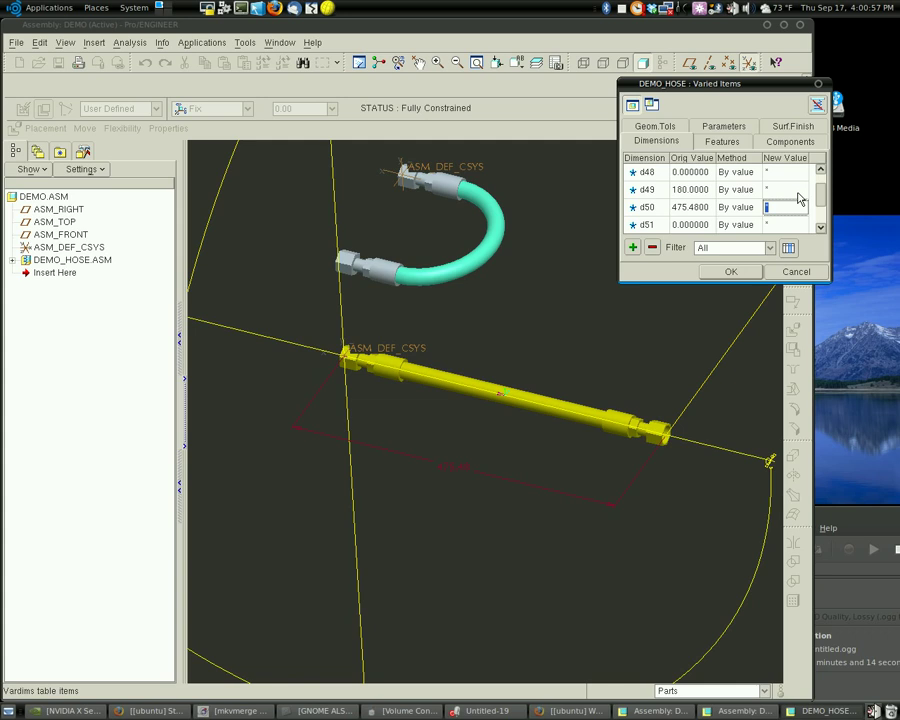
type("200")
key("Return")
- Set the new value of the varied offset dimension d52 to -200 and accept the varied items
key("Return")
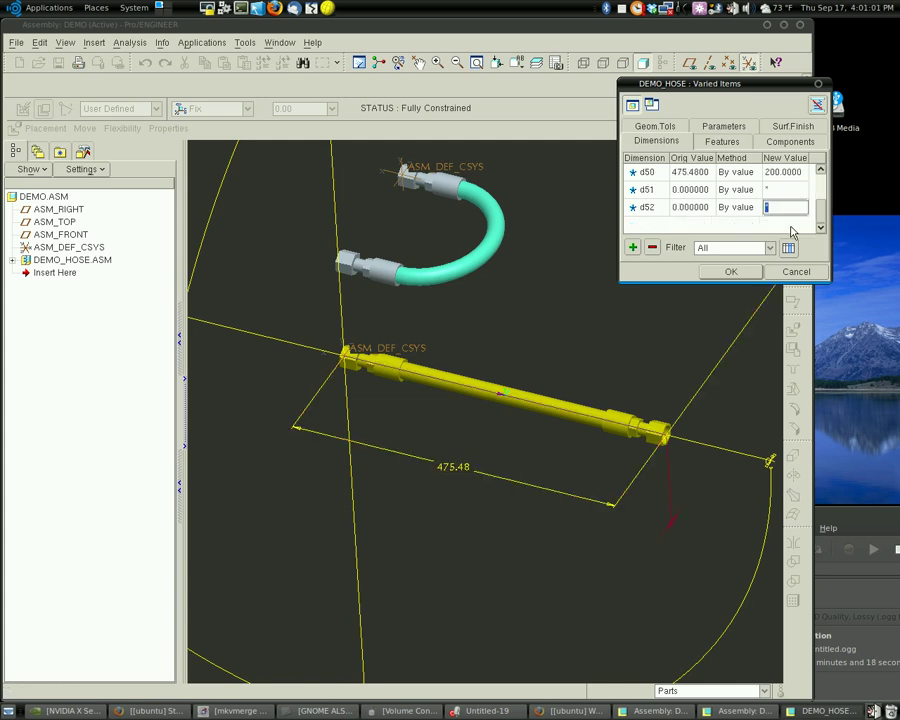
type("-200")
scroll(797, 200, "up", 2)
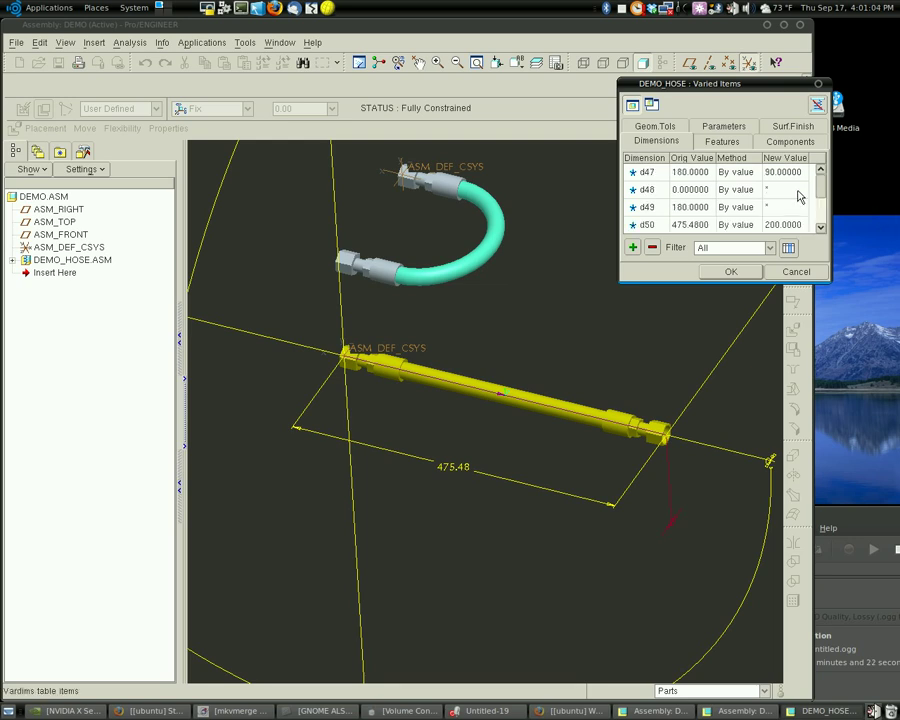
left_click(771, 175)
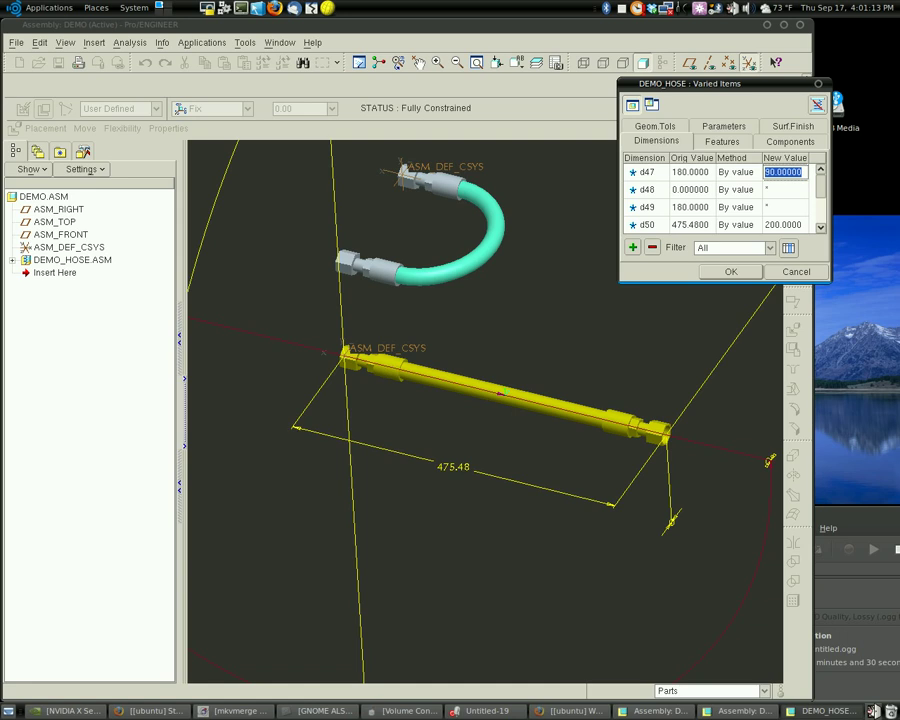
left_click(731, 272)
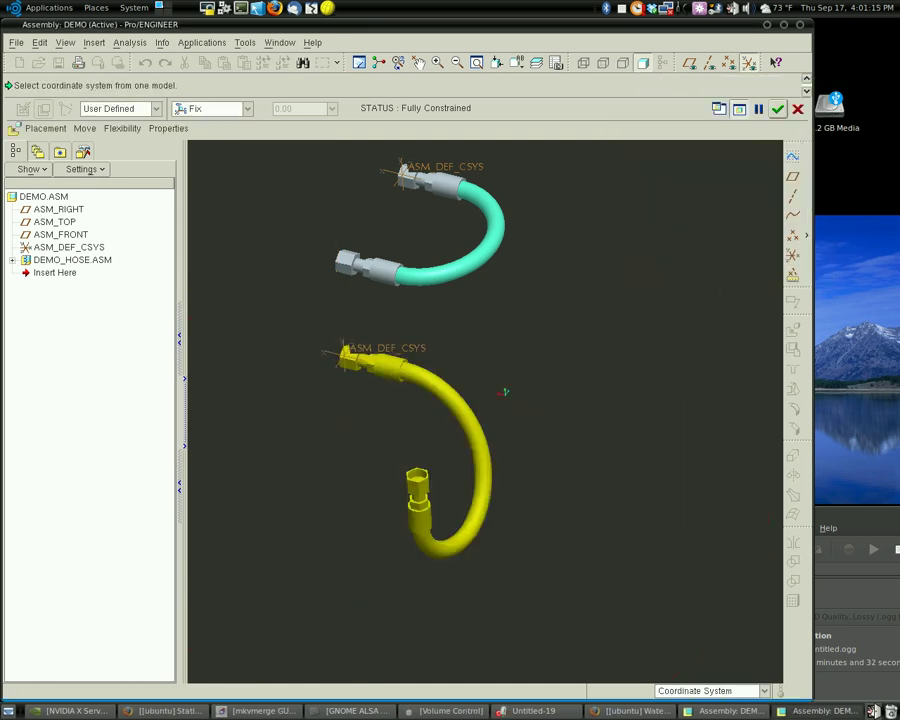
- Inspect the second hose's bent shape from several angles and complete its flexible placement
scroll(336, 445, "down", 3)
mouse_move(404, 430)
middle_mouse_down()
mouse_move(343, 448)
mouse_move(522, 440)
mouse_move(300, 446)
middle_mouse_up()
scroll(287, 447, "up", 5)
middle_click_drag(285, 447, 278, 467)
scroll(278, 467, "down", 3)
scroll(335, 358, "up", 2)
middle_click_drag(333, 311, 306, 301)
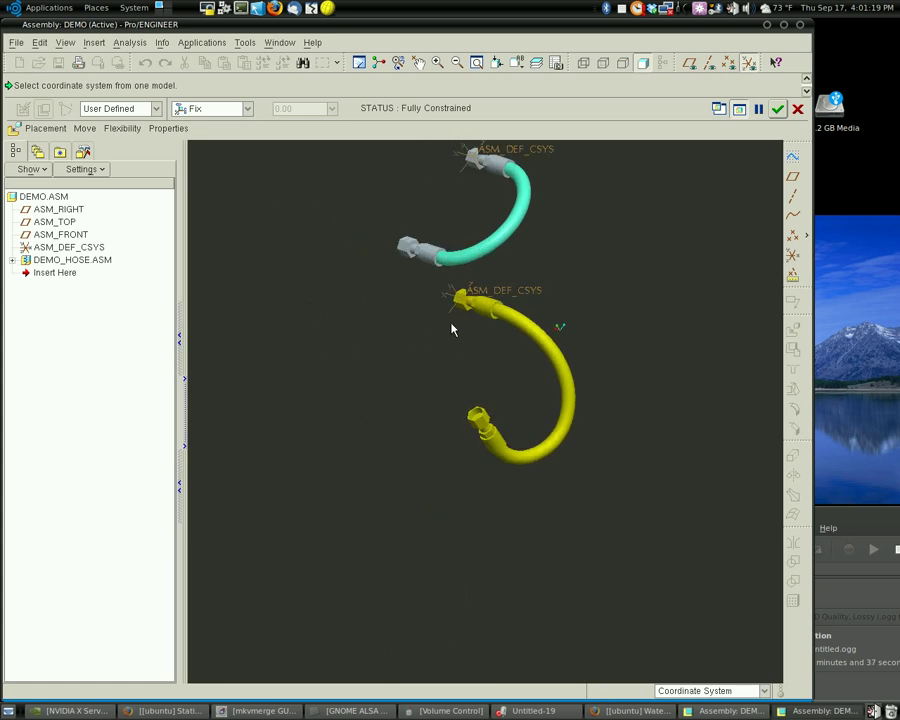
scroll(469, 374, "up", 3)
middle_click_drag(464, 344, 528, 332)
scroll(321, 370, "down", 3)
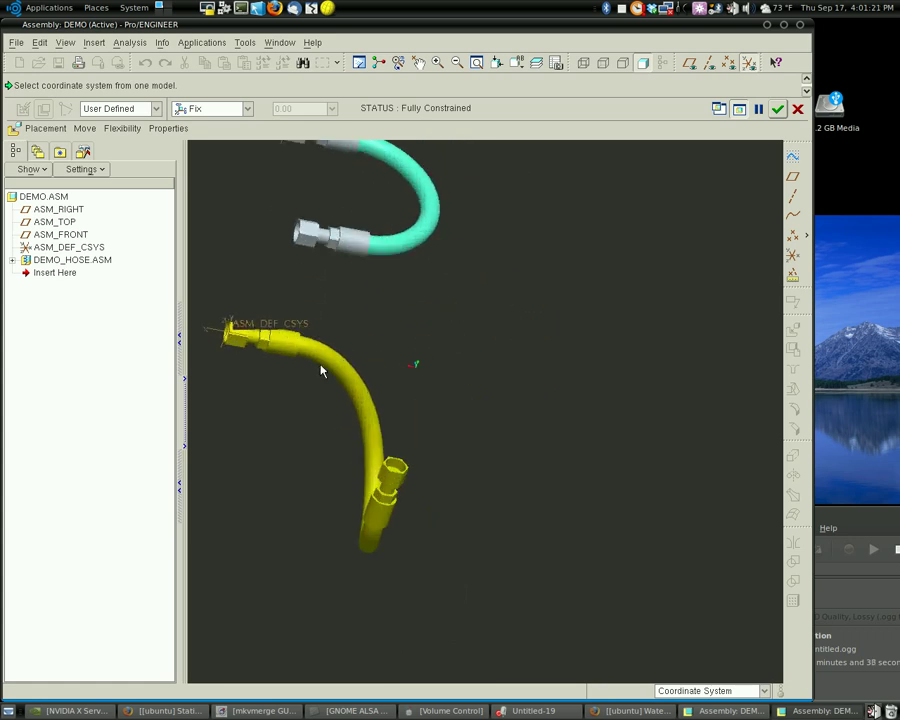
mouse_move(313, 368)
middle_mouse_down()
mouse_move(285, 352)
mouse_move(247, 357)
middle_mouse_up()
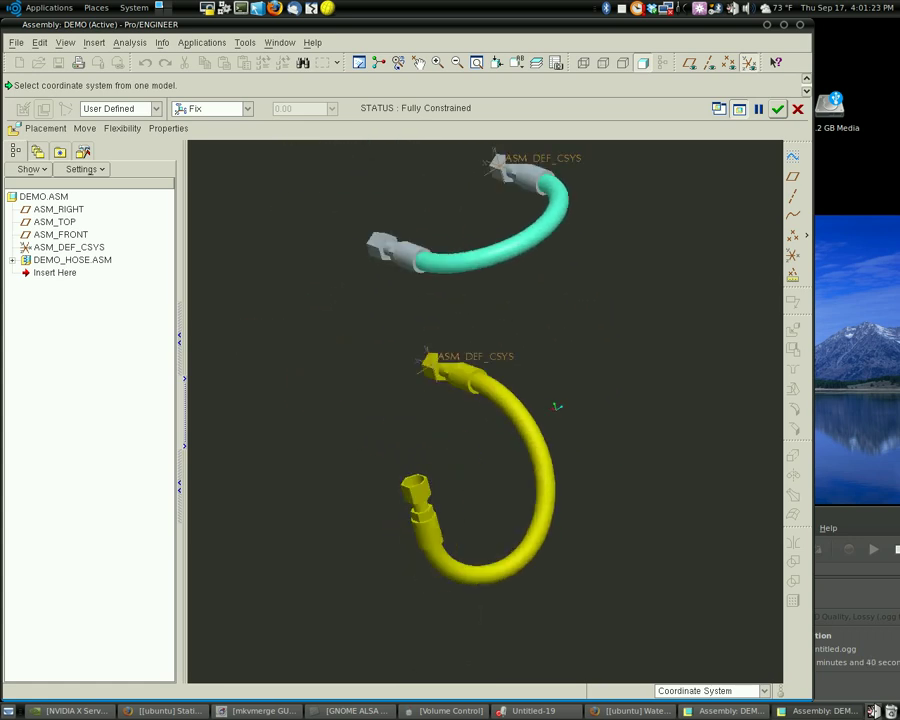
scroll(440, 340, "up", 3)
middle_click_drag(448, 348, 492, 347)
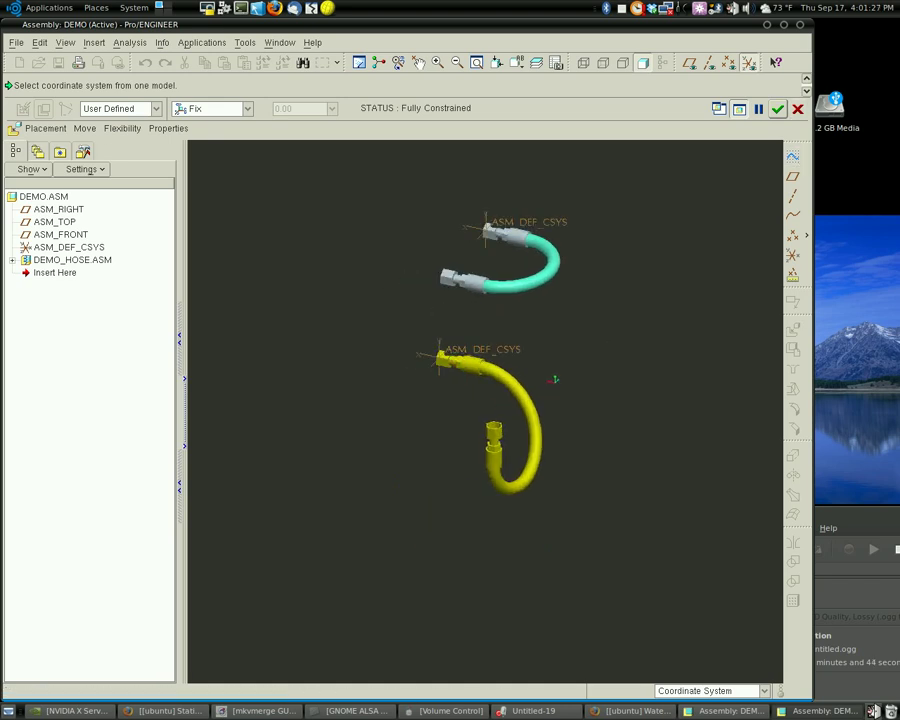
left_click(777, 110)
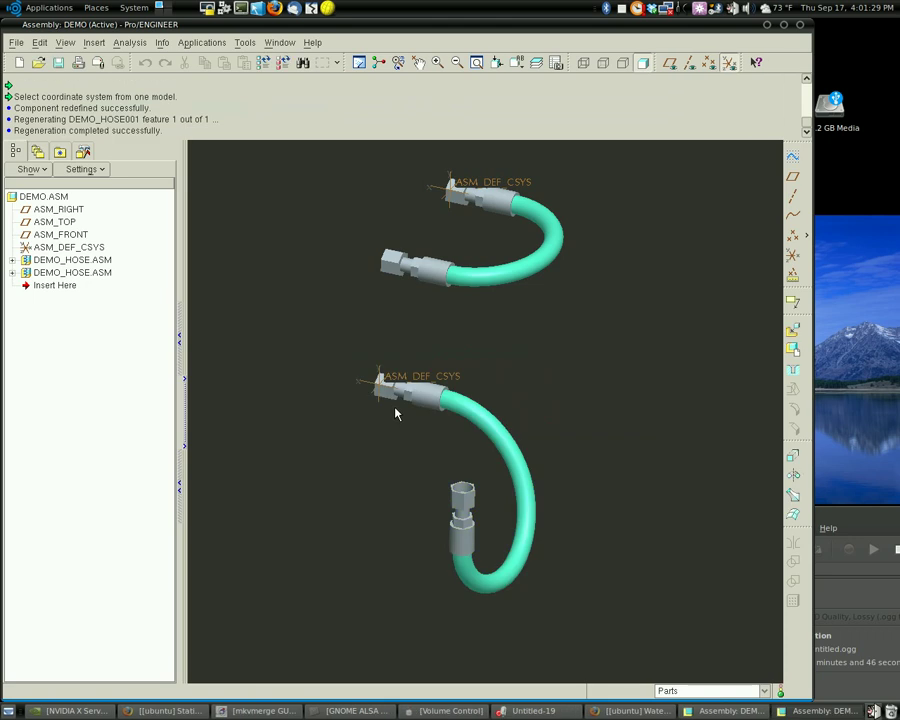
- Compare the two flexible demo_hose components by highlighting them together and one at a time
middle_click_drag(396, 412, 348, 409)
left_click(72, 259)
left_click(82, 272, "ctrl")
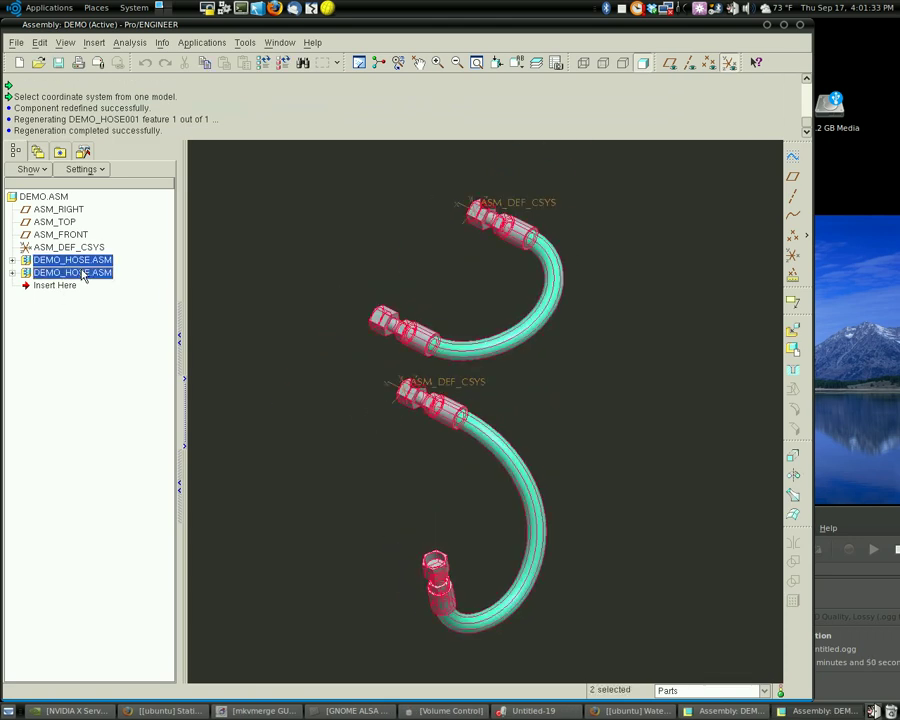
left_click(90, 261)
left_click(90, 273)
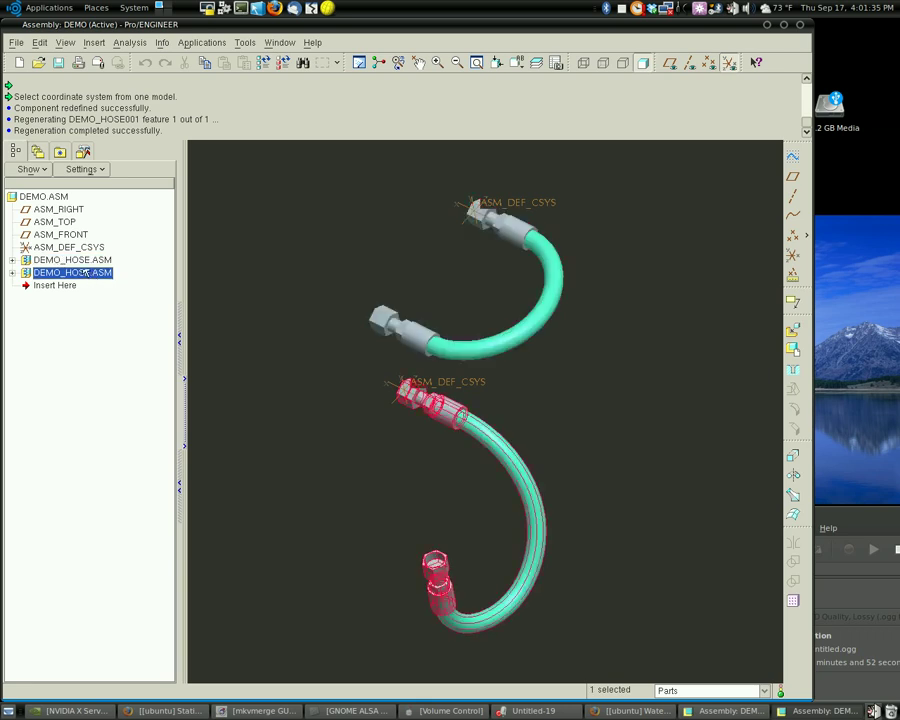
left_click(85, 261)
left_click(86, 273)
left_click(85, 260)
left_click(84, 273)
left_click(84, 259)
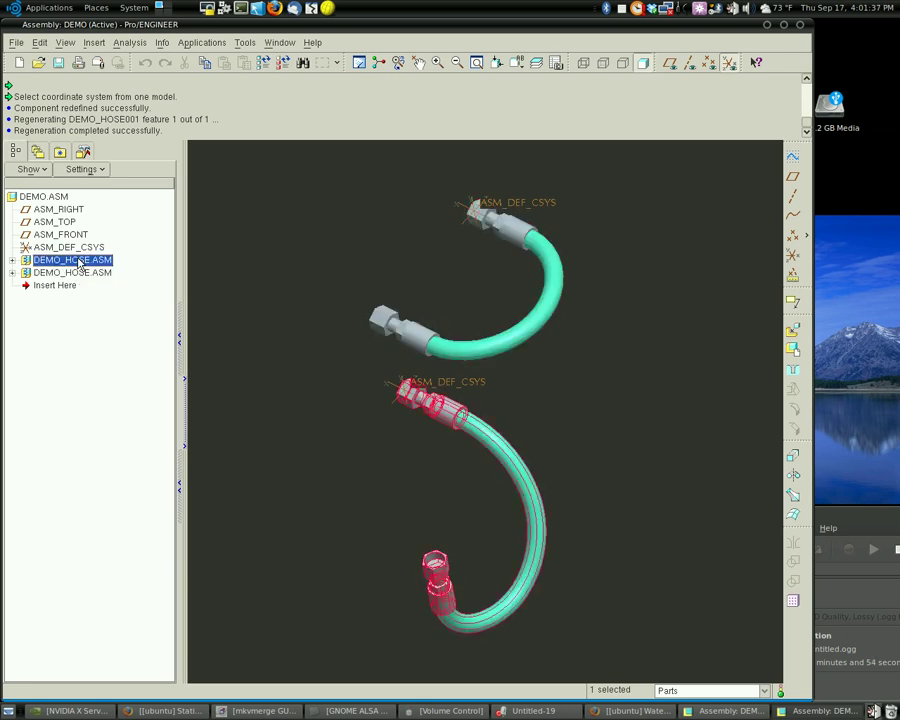
- Clear the highlighting of the demo_hose components and examine both hoses' bends and end fittings from several angles and close up
left_click(85, 274, "ctrl")
mouse_move(465, 330)
middle_mouse_down()
mouse_move(560, 285)
mouse_move(623, 283)
mouse_move(589, 297)
mouse_move(526, 295)
mouse_move(450, 323)
mouse_move(449, 353)
middle_mouse_up()
left_click(623, 351)
middle_click_drag(302, 300, 345, 287)
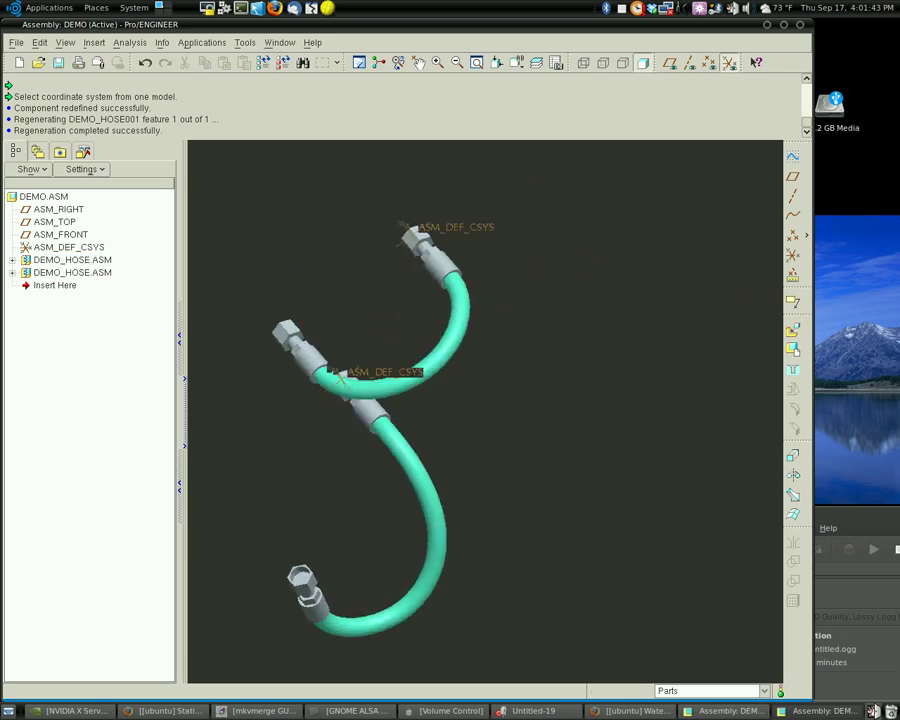
scroll(283, 444, "up", 3)
middle_click_drag(283, 444, 458, 369)
scroll(458, 369, "down", 3)
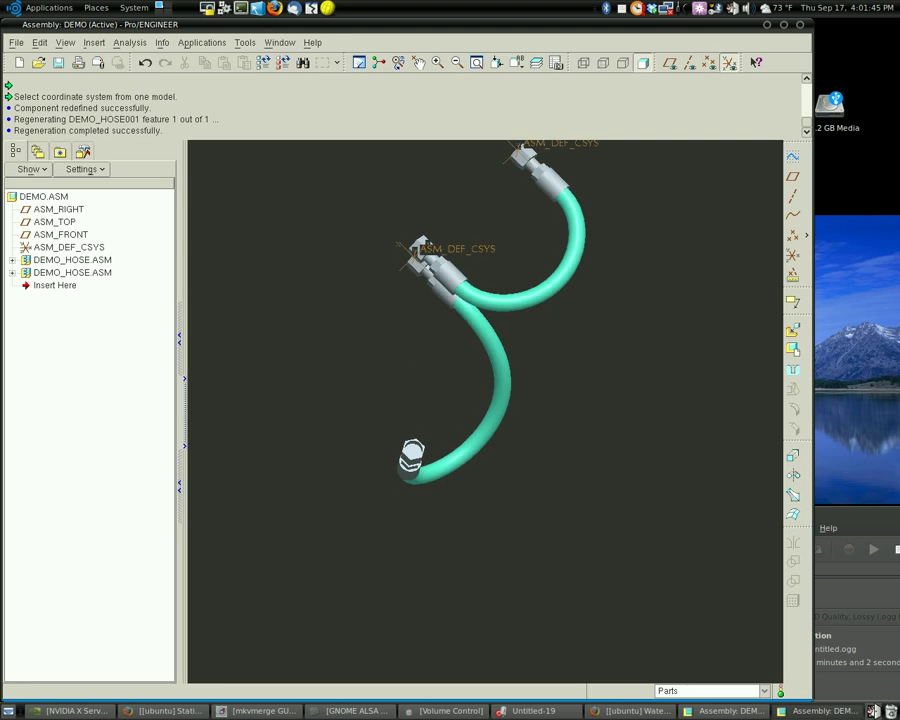
scroll(571, 301, "down", 5)
middle_click_drag(571, 301, 501, 363, "shift")
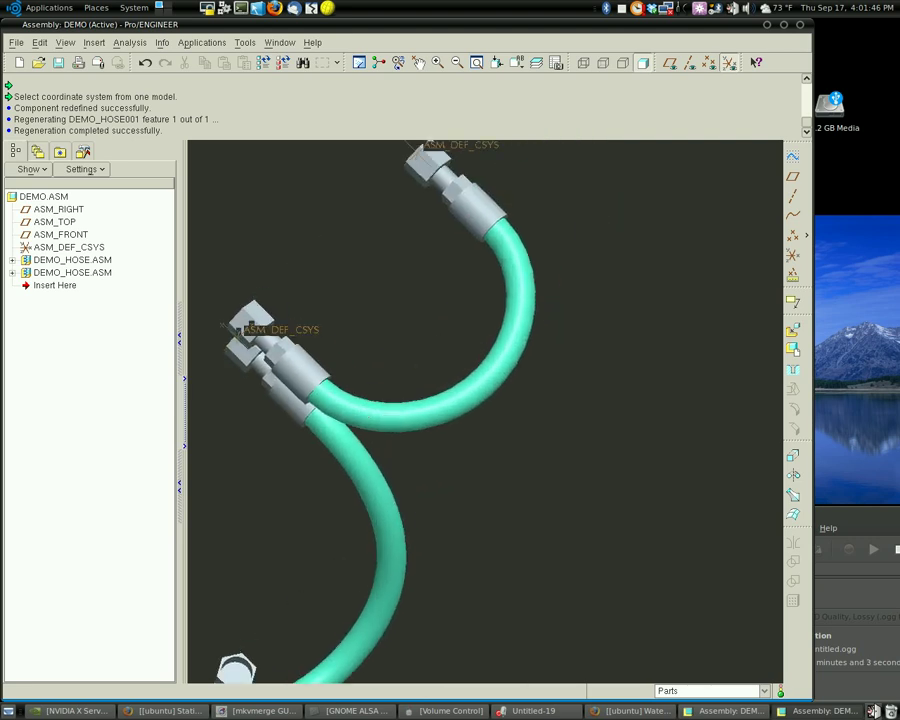
left_click(202, 42)
left_click(235, 107)
middle_click_drag(460, 374, 360, 233)
middle_click_drag(393, 275, 426, 278)
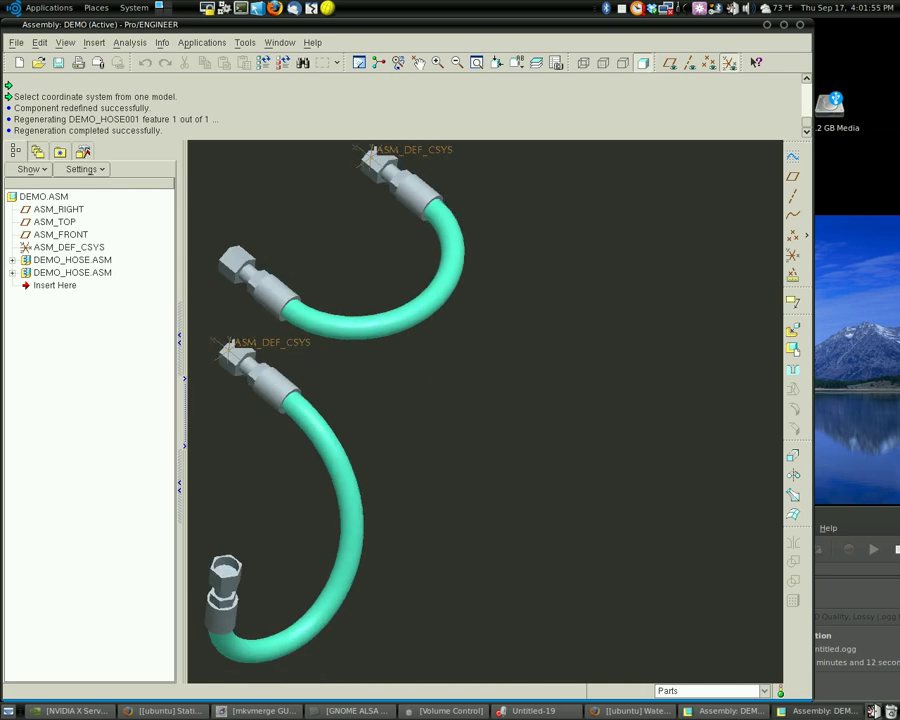
scroll(395, 340, "down", 3)
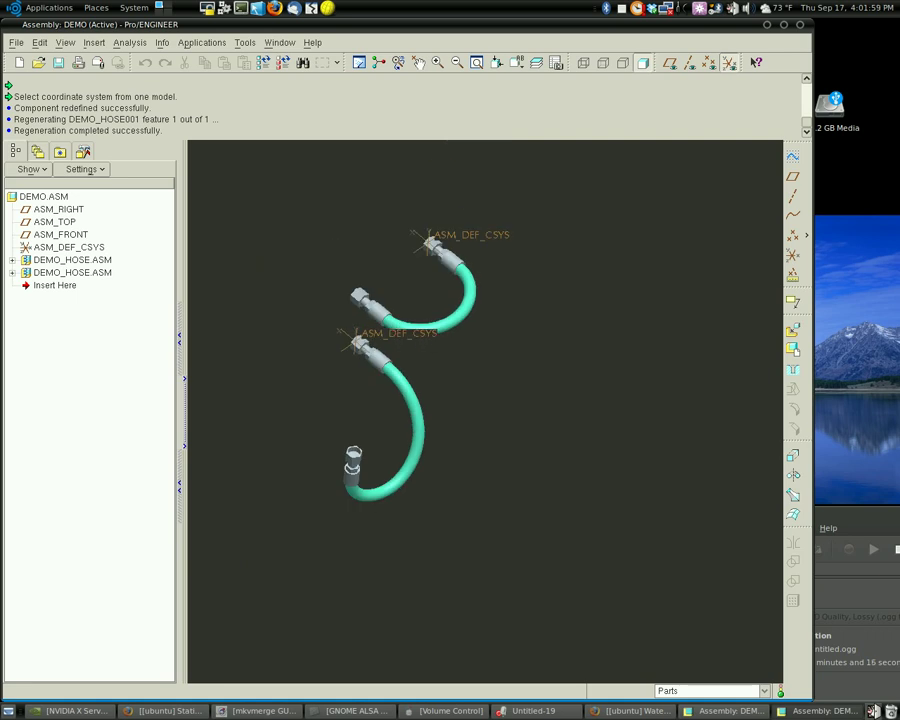
scroll(406, 353, "up", 3)
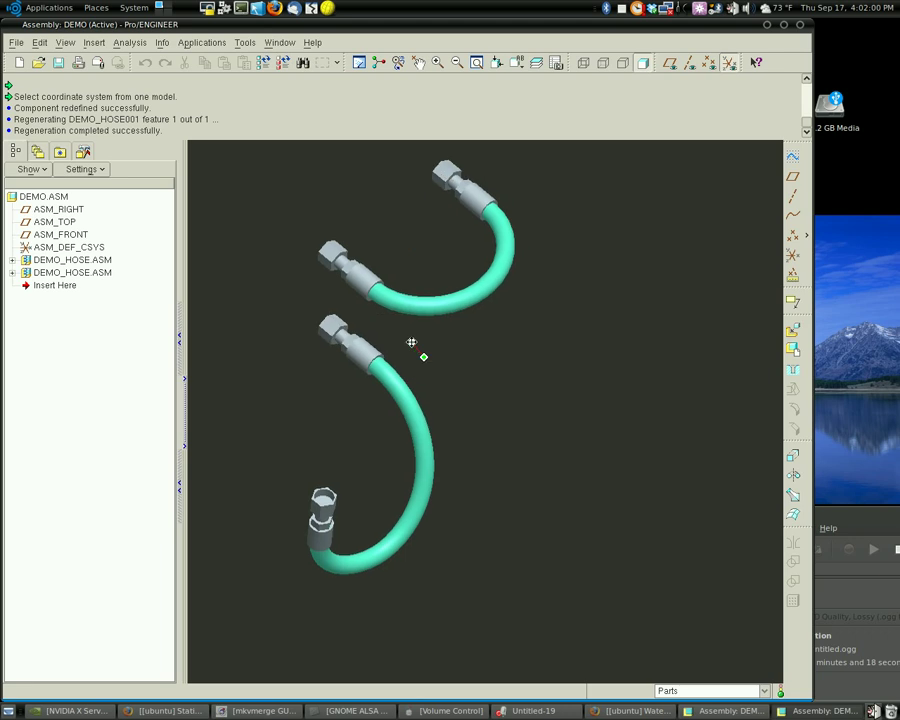
mouse_move(387, 358)
middle_mouse_down()
mouse_move(368, 321)
mouse_move(291, 287)
mouse_move(350, 283)
mouse_move(326, 354)
mouse_move(330, 370)
mouse_move(352, 267)
mouse_move(347, 240)
mouse_move(323, 368)
mouse_move(301, 374)
mouse_move(329, 327)
mouse_move(464, 500)
mouse_move(480, 333)
mouse_move(373, 312)
mouse_move(327, 366)
mouse_move(405, 343)
mouse_move(490, 436)
mouse_move(408, 346)
mouse_move(432, 297)
mouse_move(367, 281)
middle_mouse_up()
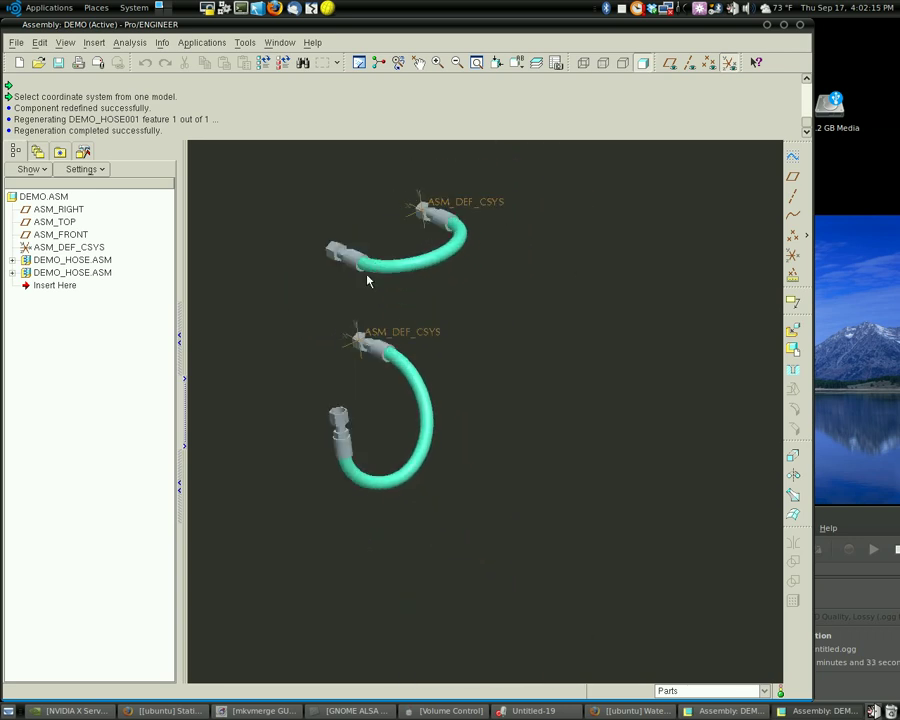
middle_click_drag(469, 432, 420, 330)
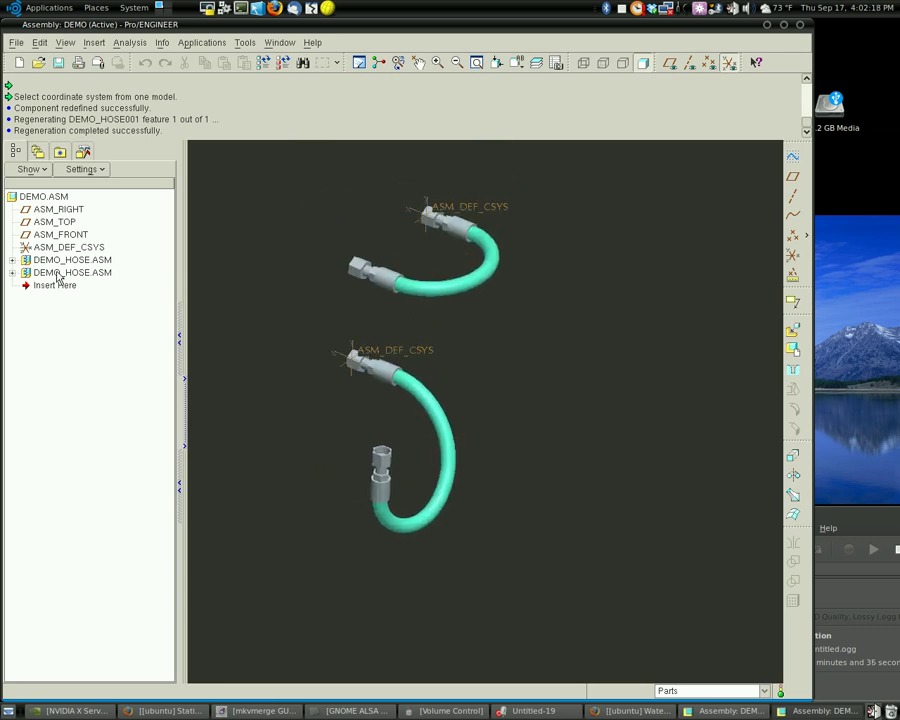
- Highlight each demo_hose component in turn, then clear the selection and compare both hoses' bent shapes from different viewing angles
left_click(64, 271)
left_click(64, 260)
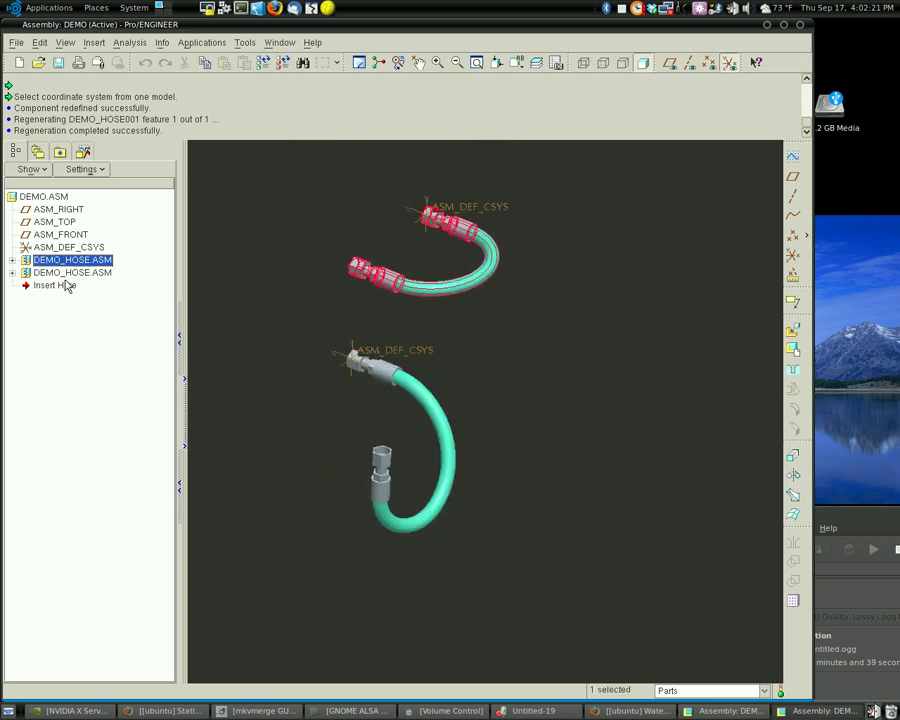
left_click(67, 284)
left_click(70, 273)
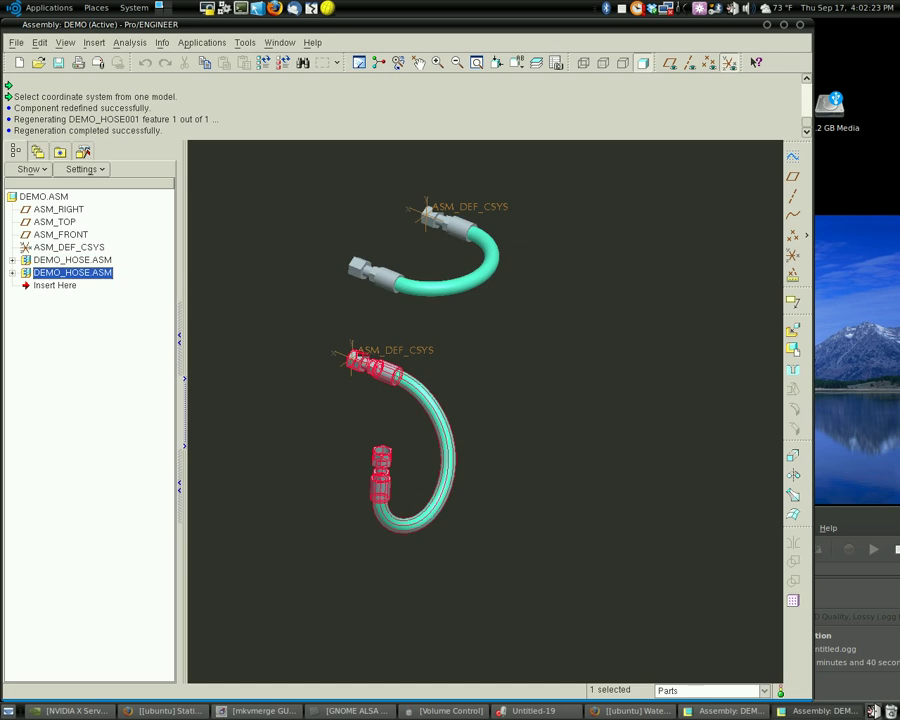
scroll(491, 292, "up", 2)
middle_click_drag(385, 325, 335, 401)
middle_click_drag(502, 362, 597, 335)
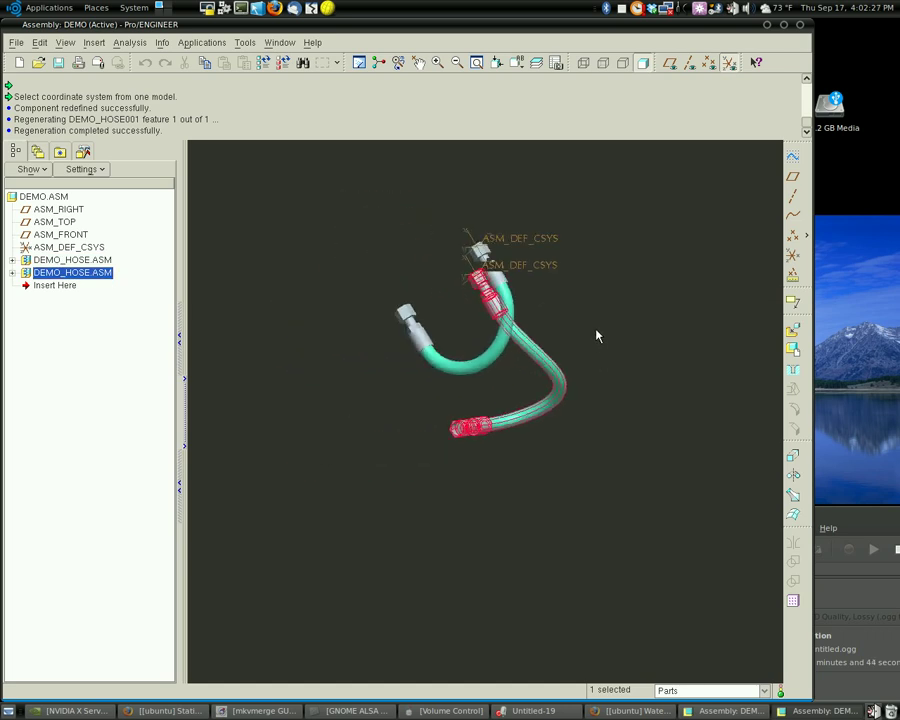
left_click(483, 336)
middle_click_drag(484, 340, 518, 382)
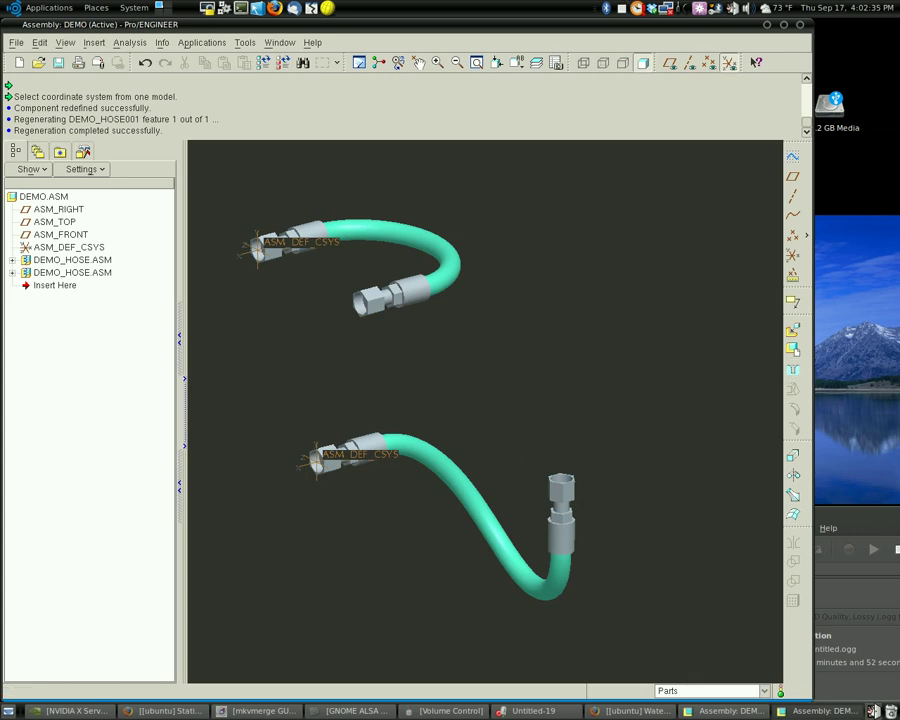
scroll(421, 258, "down", 2)
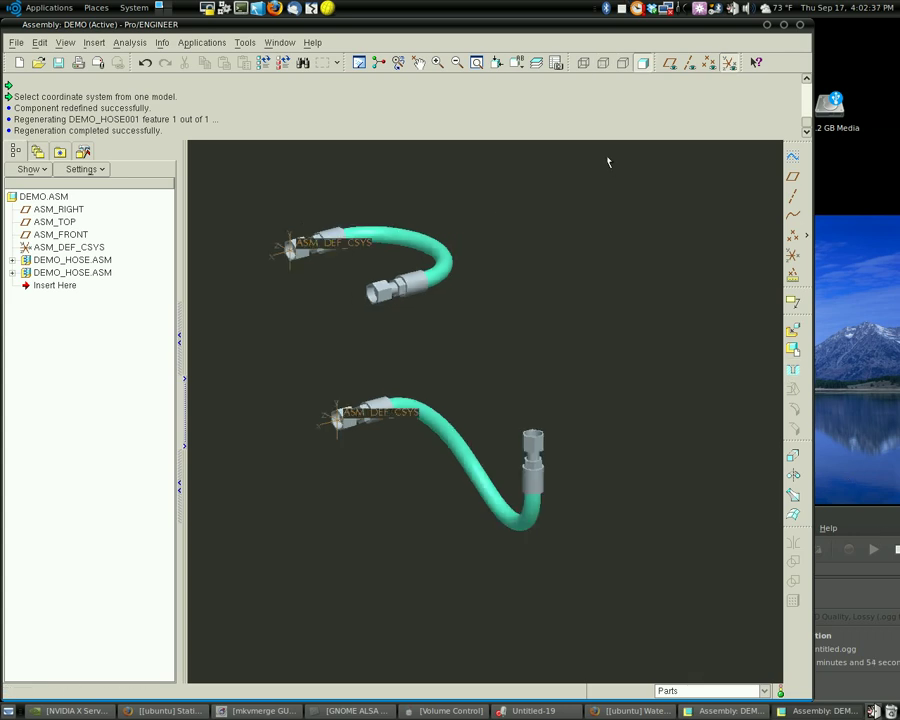